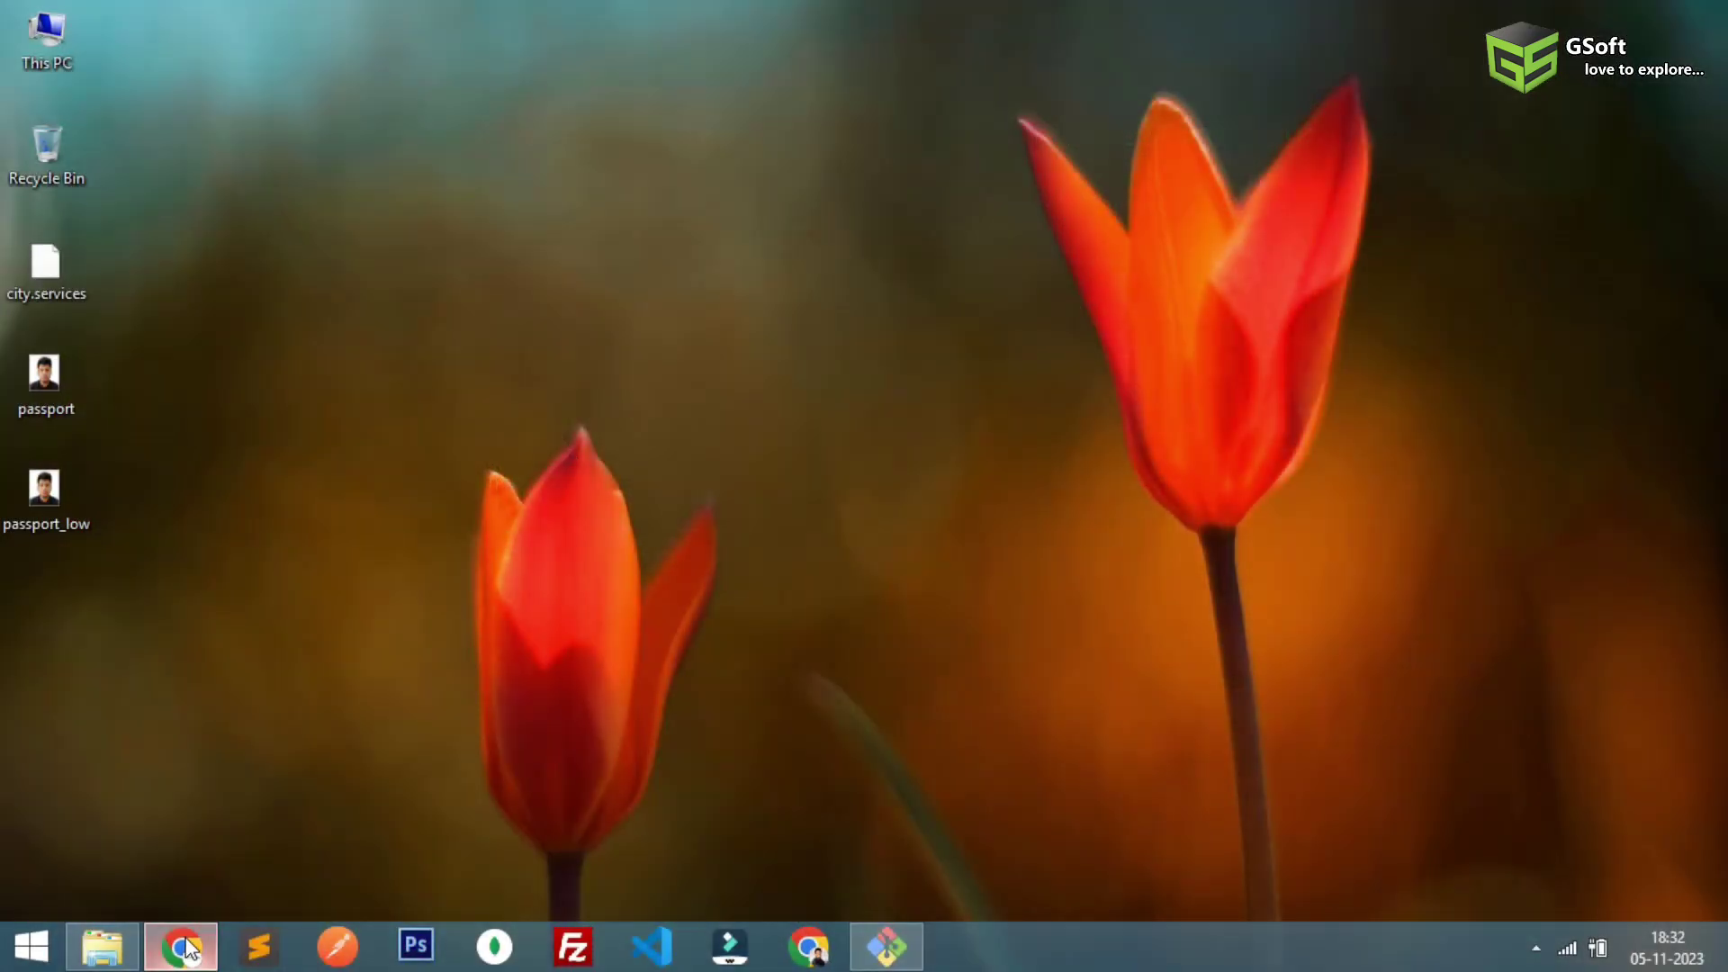
# Step: Load skipabit.com in Chrome and check its Not secure connection details
pyautogui.click(181, 945)
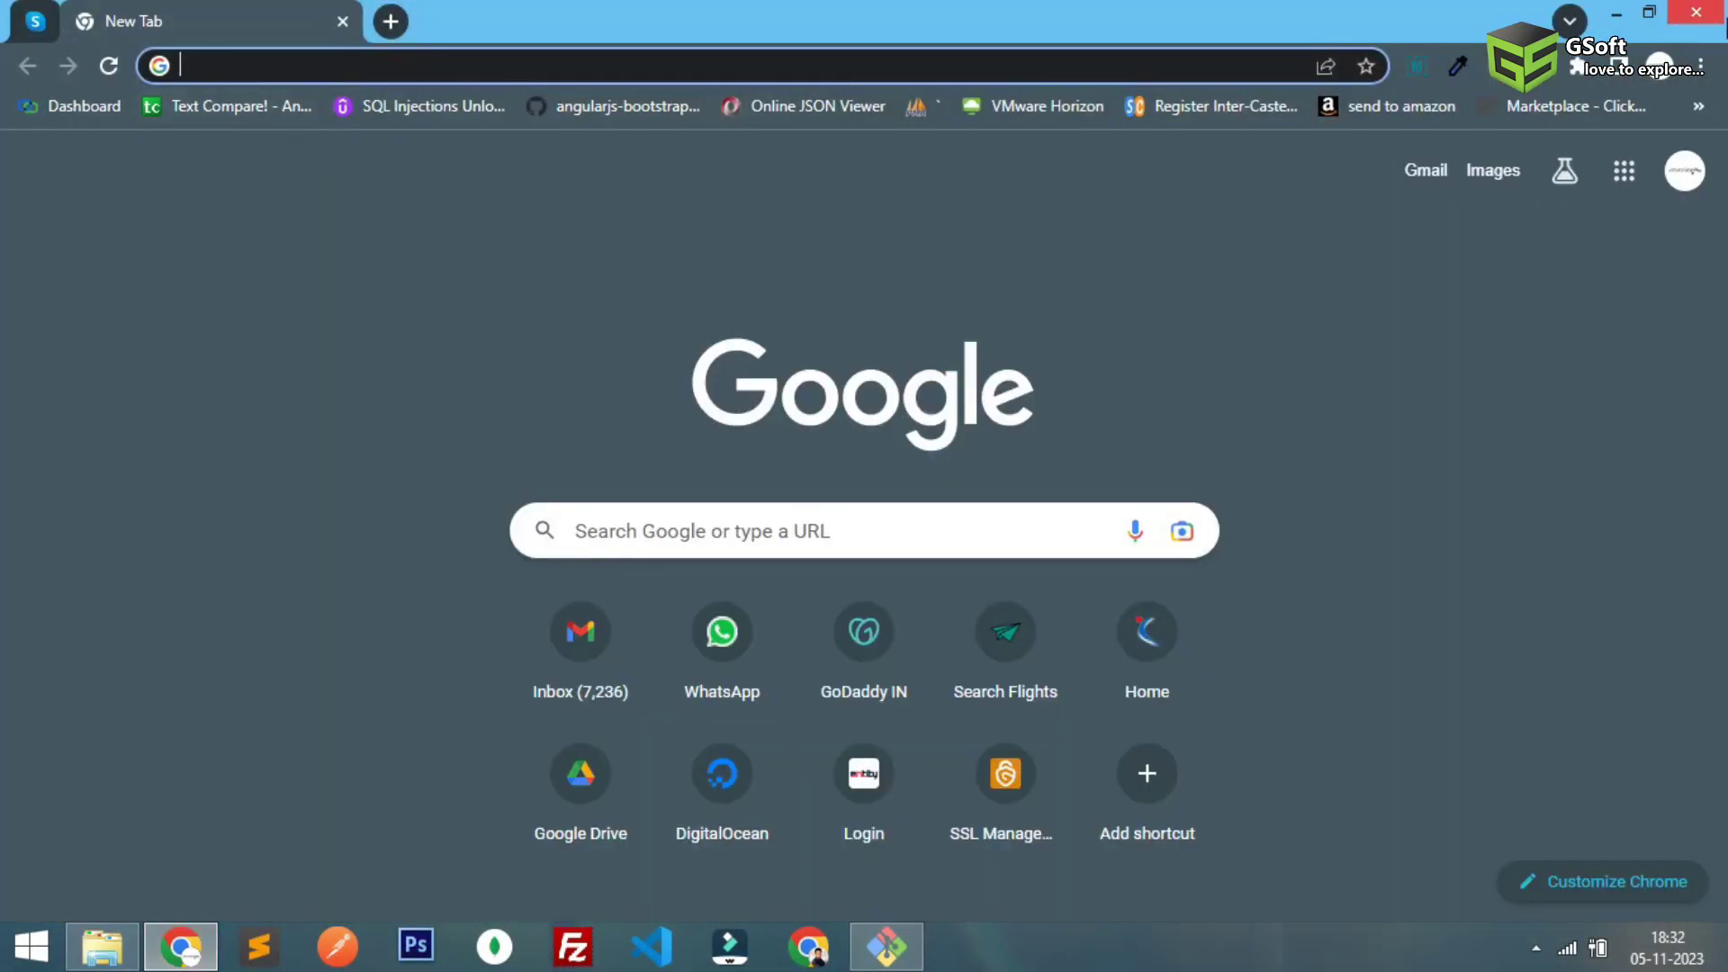
pyautogui.write('ski')
pyautogui.press('Return')
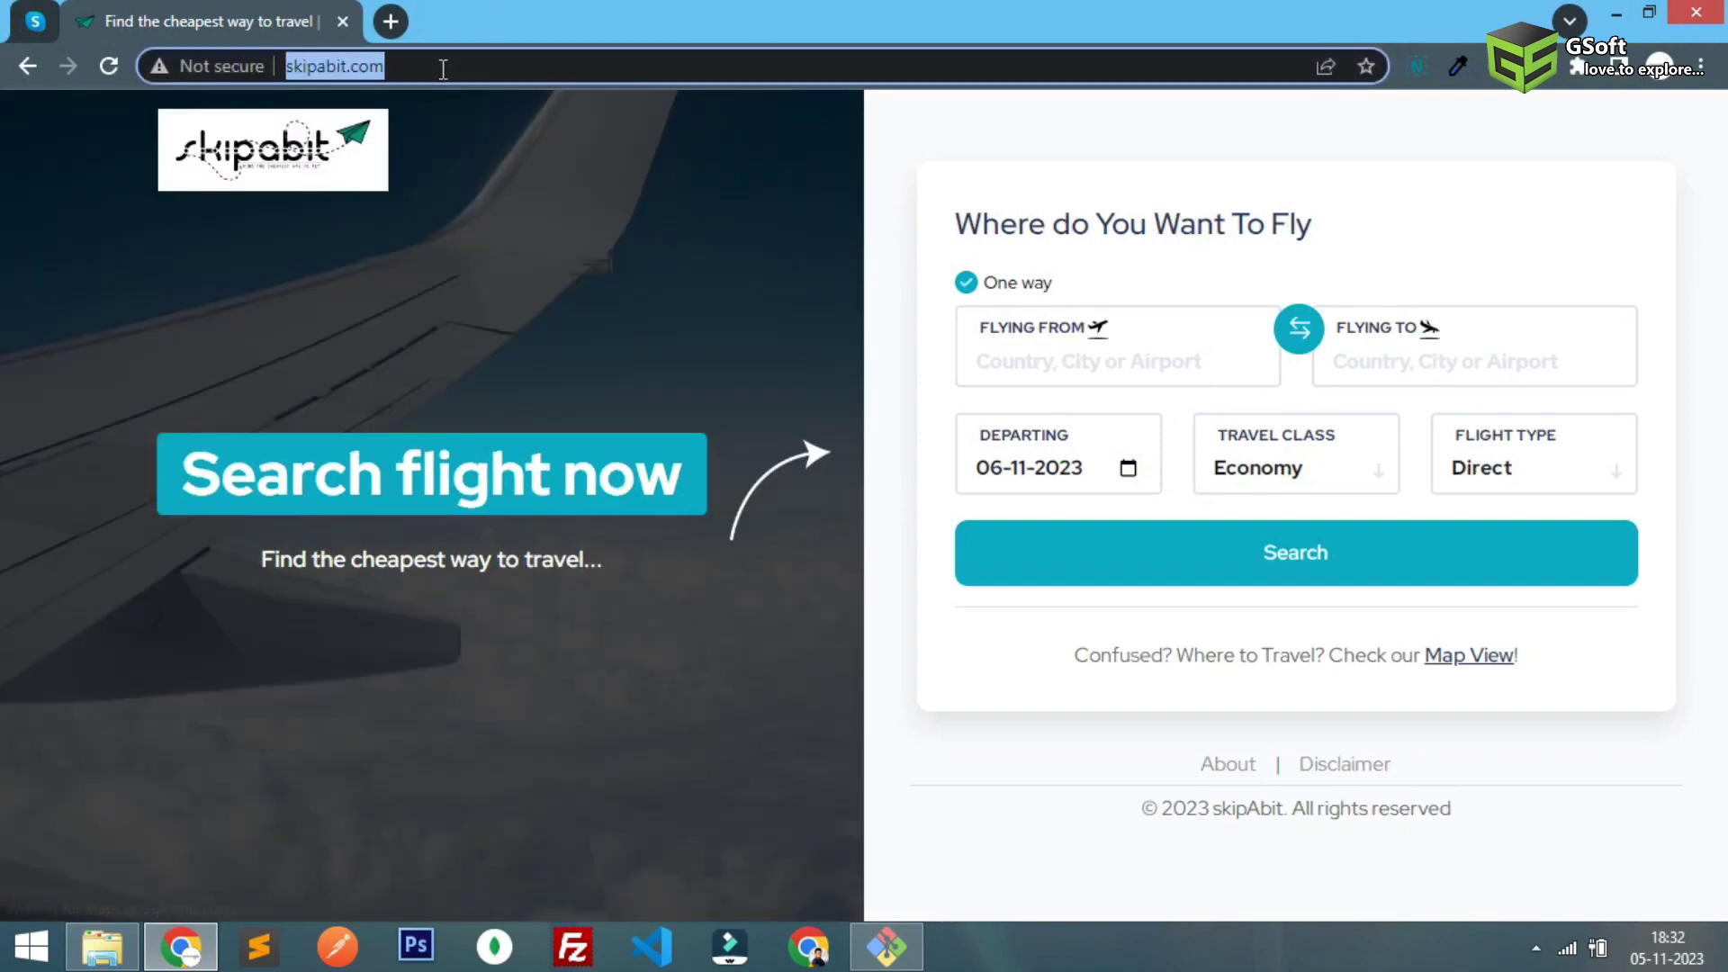
pyautogui.click(247, 72)
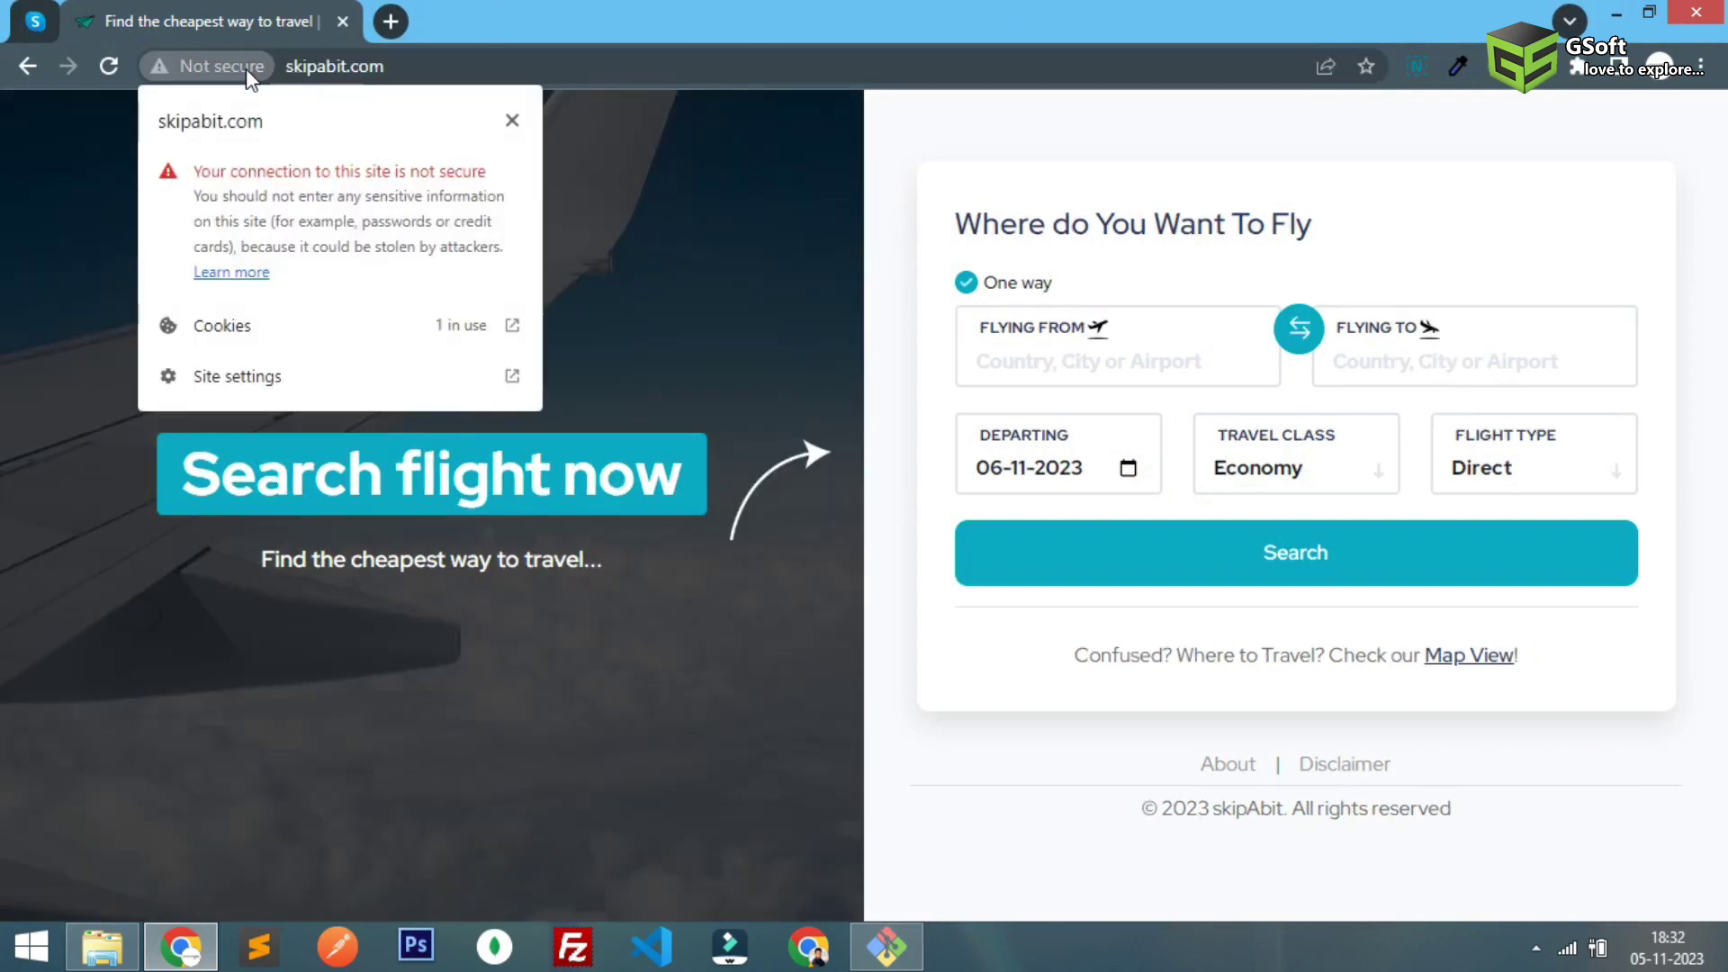
pyautogui.click(438, 68)
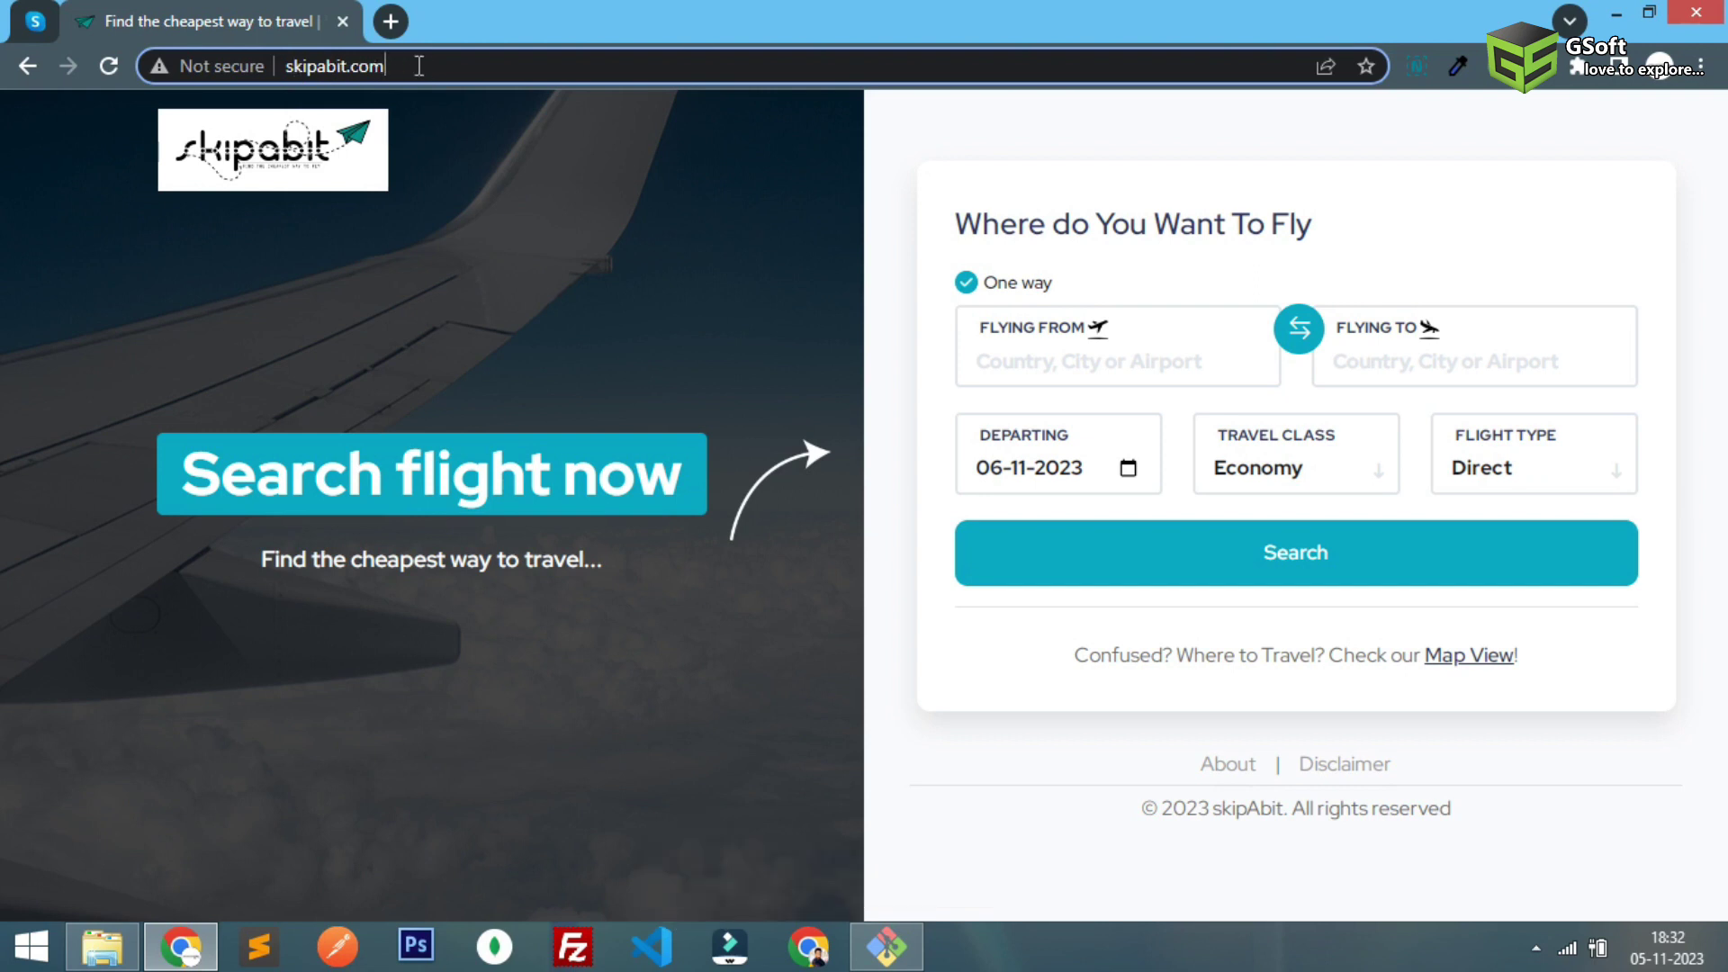
pyautogui.press('Left')
pyautogui.press('Left')
pyautogui.press('Left')
pyautogui.press('Left')
pyautogui.press('Left')
pyautogui.click(390, 21)
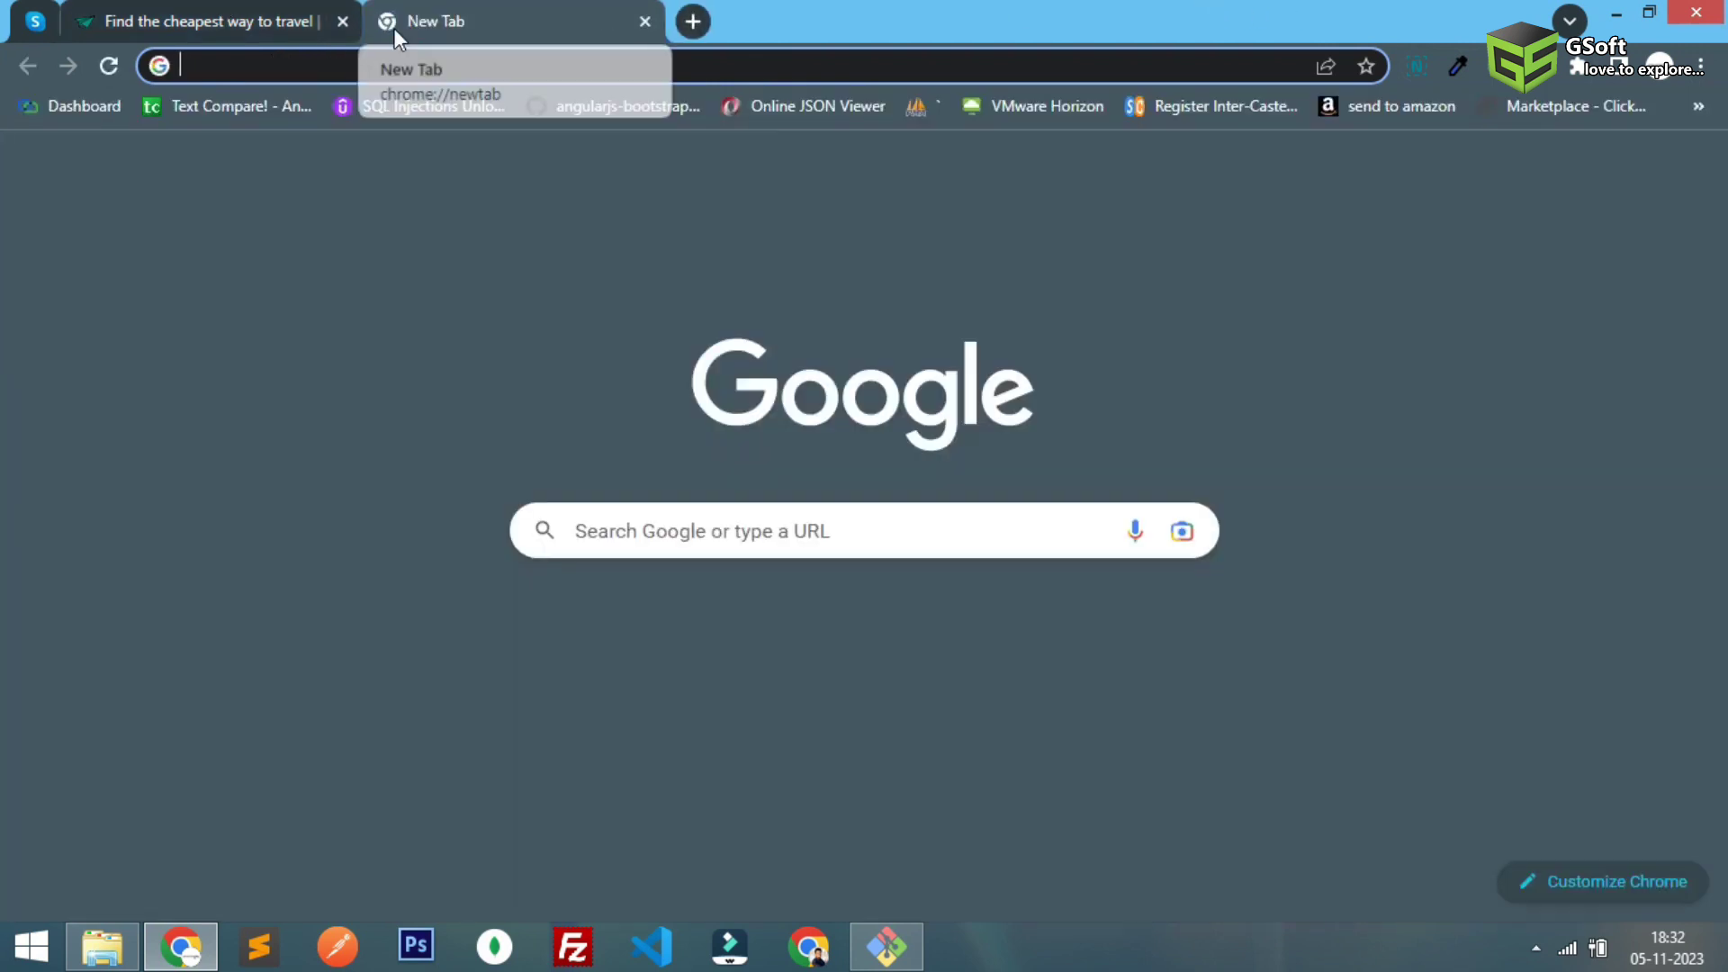
pyautogui.write('sk')
pyautogui.press('Left')
pyautogui.press('Left')
pyautogui.press('Left')
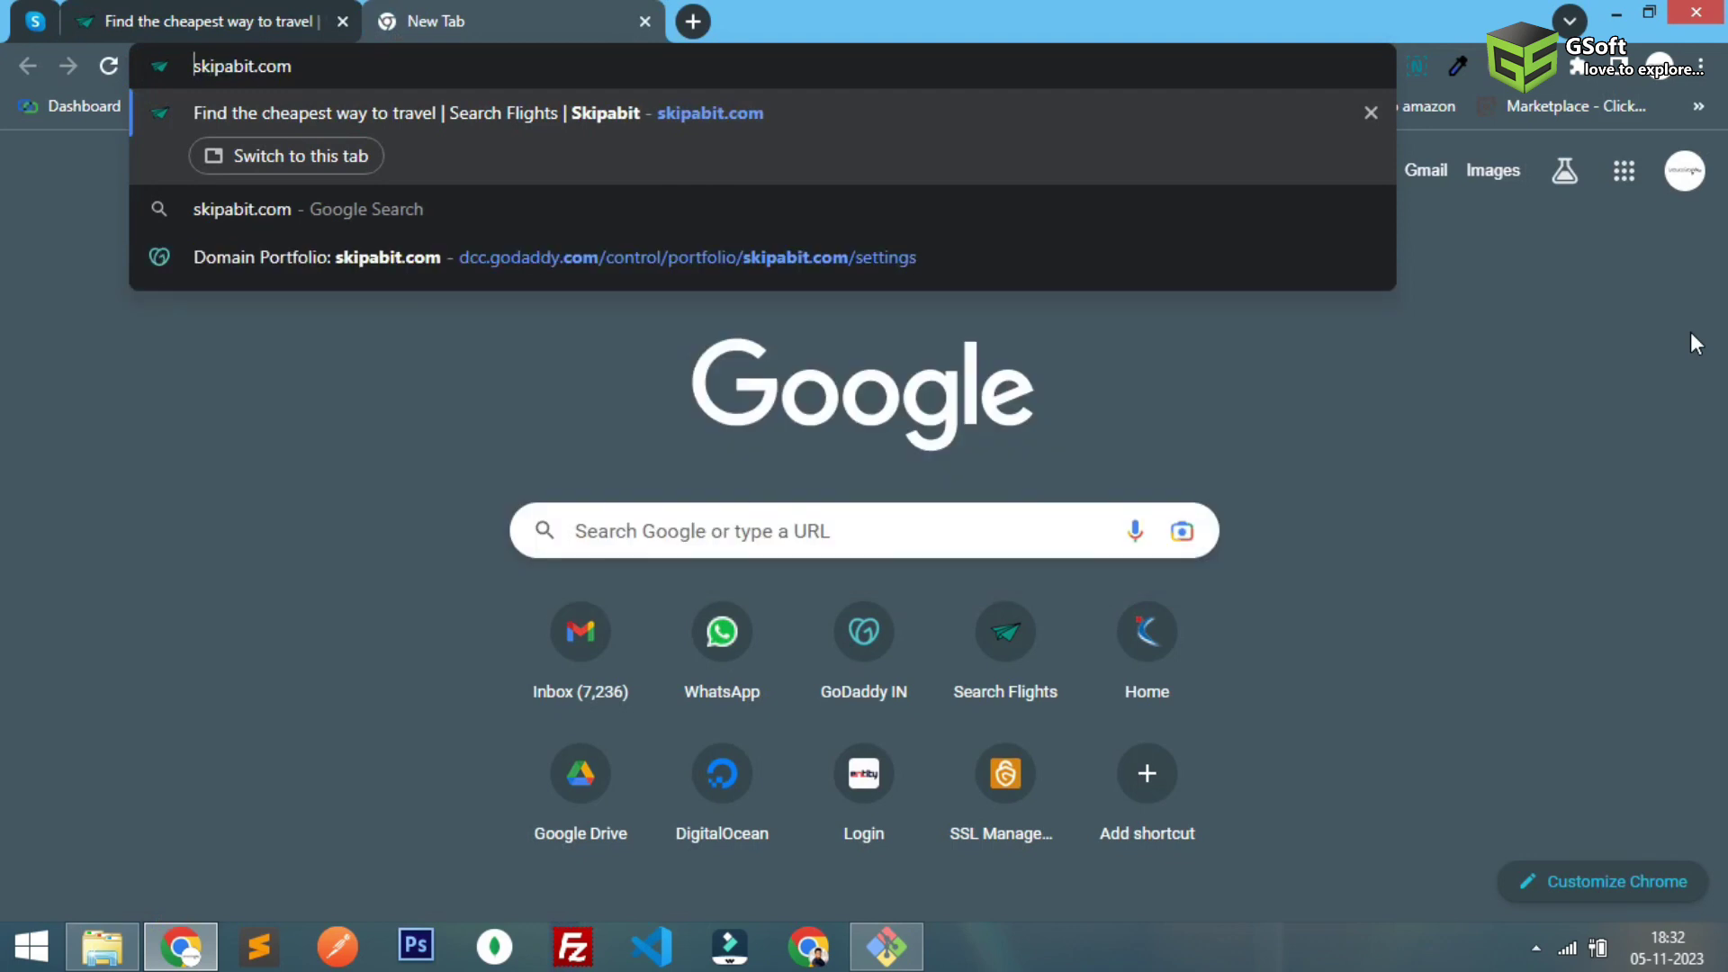
pyautogui.write('https://')
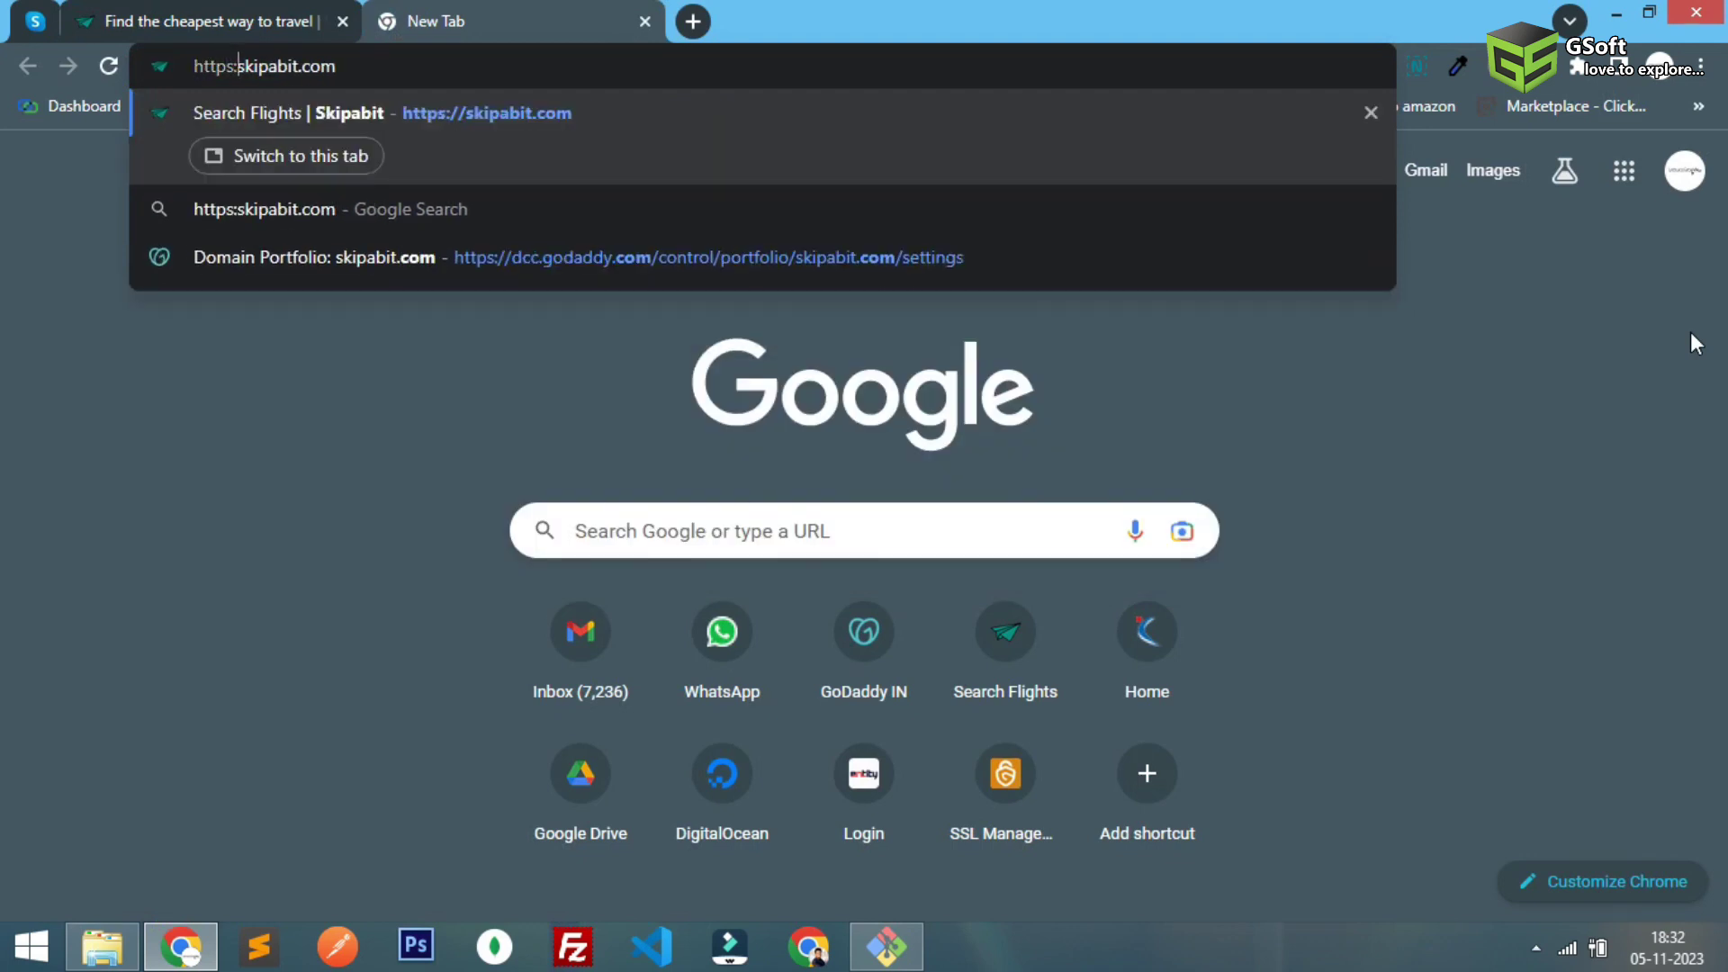
pyautogui.press('Return')
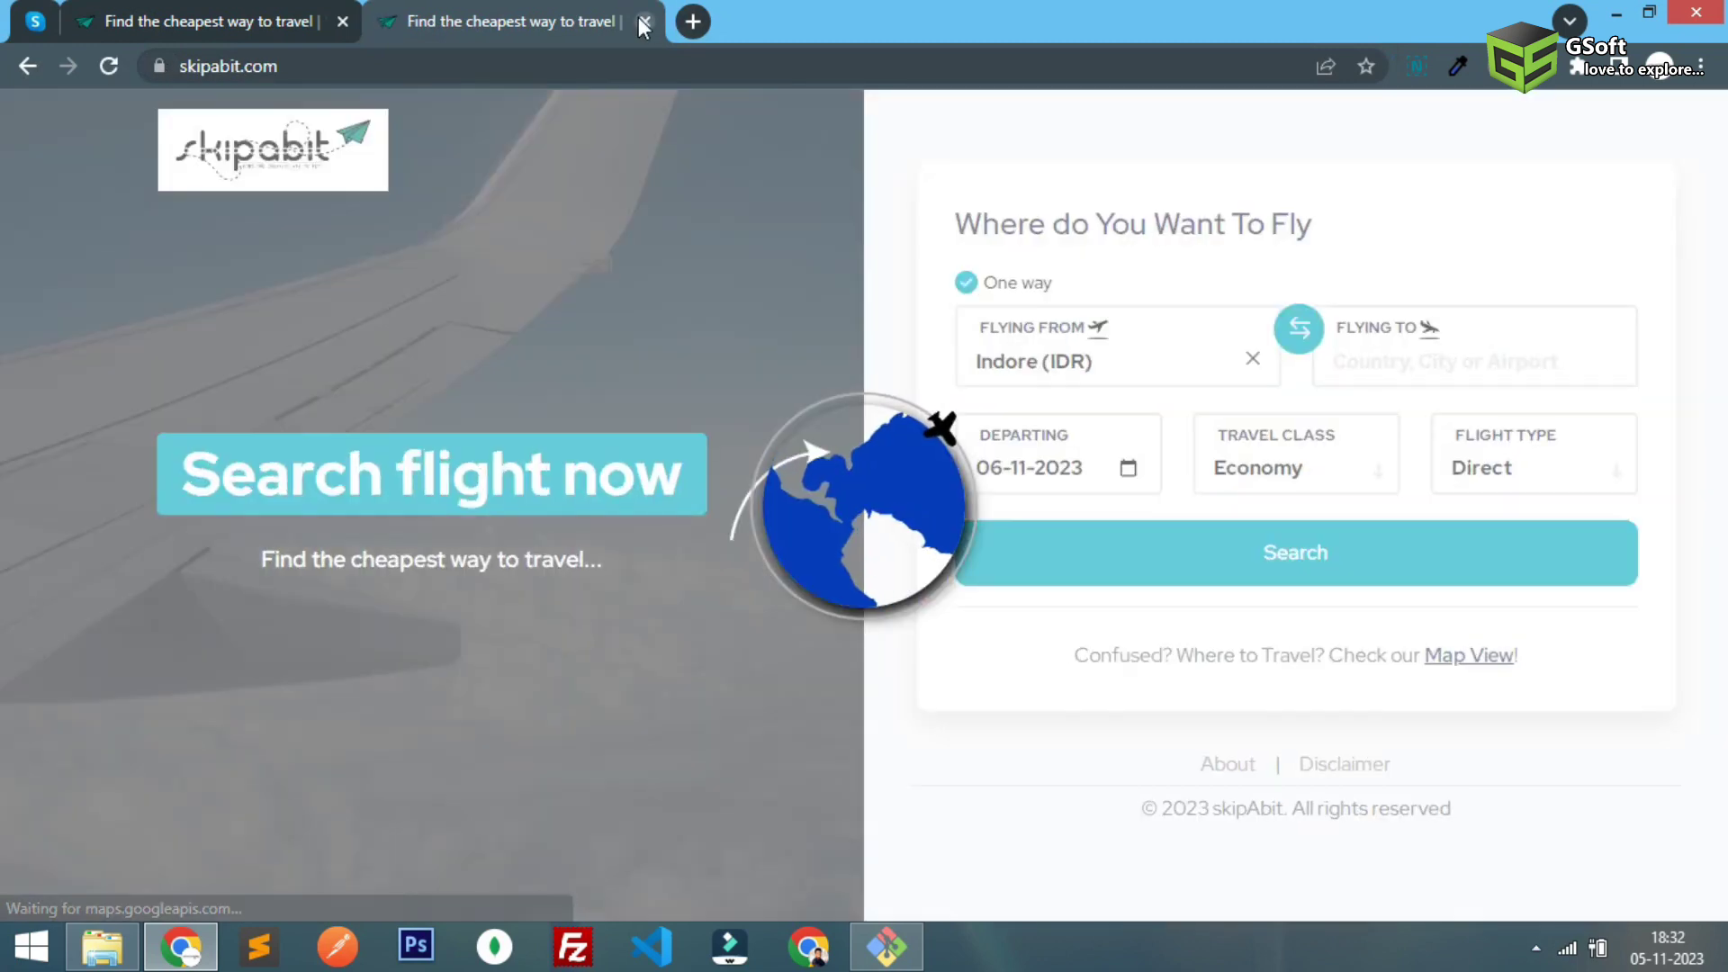
pyautogui.click(643, 24)
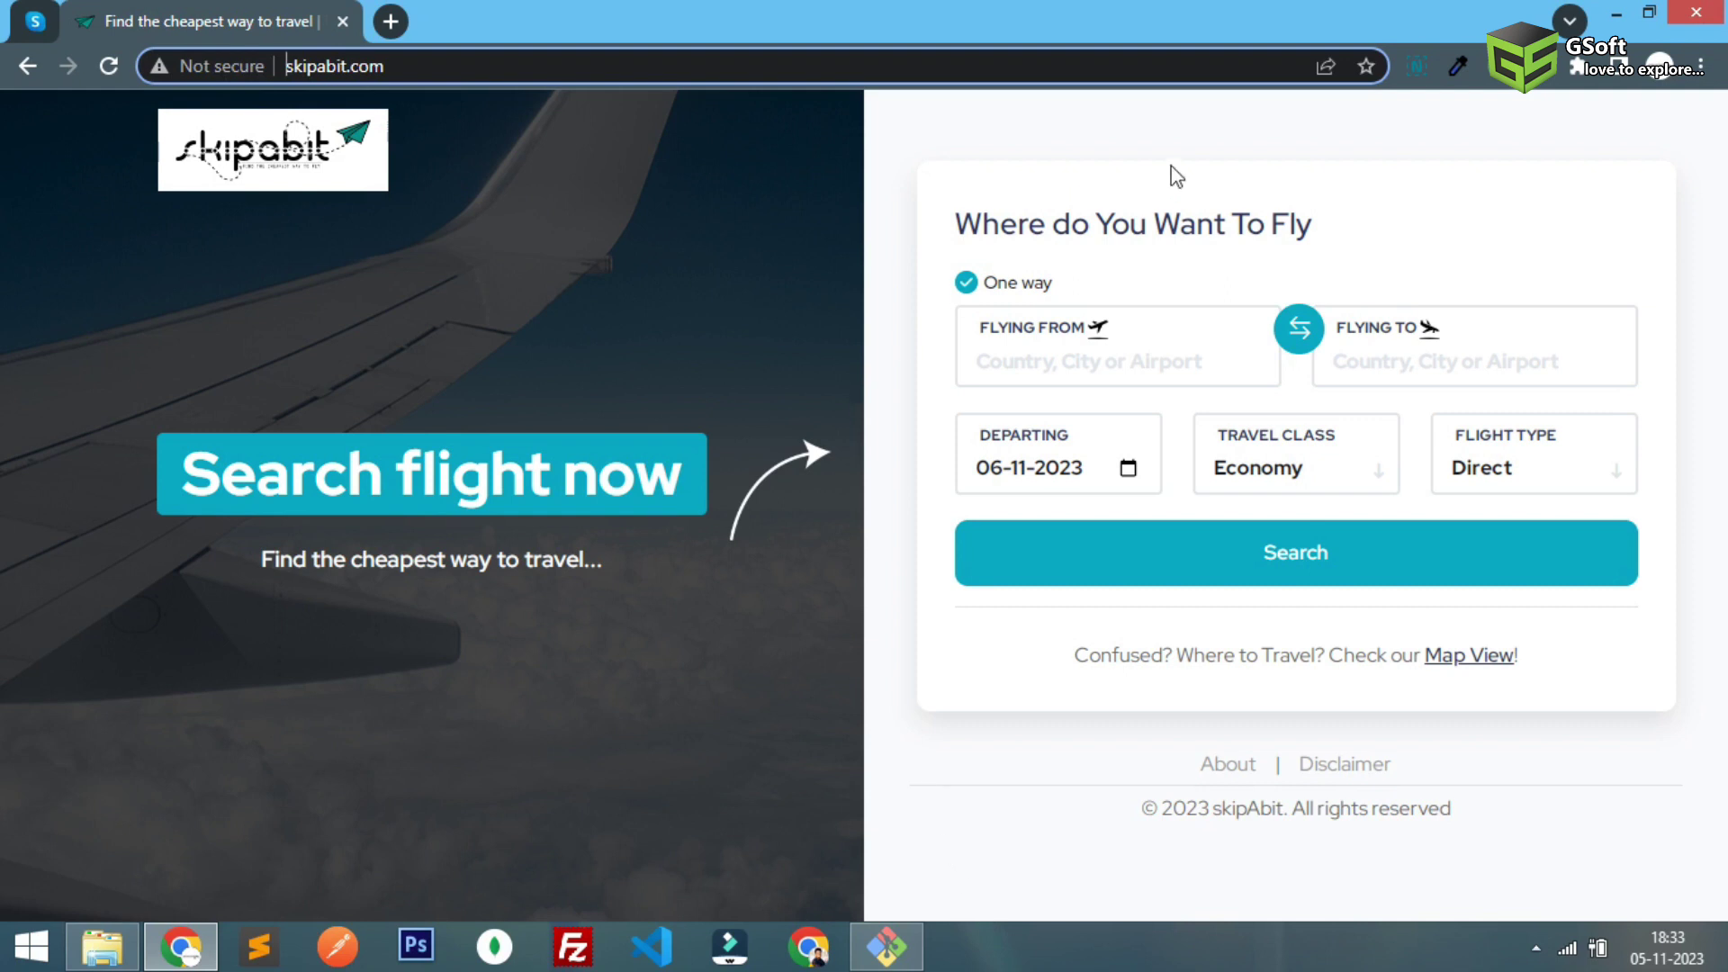
# Step: Minimise Chrome, refresh the desktop and switch to the PuTTY session
pyautogui.click(1620, 16)
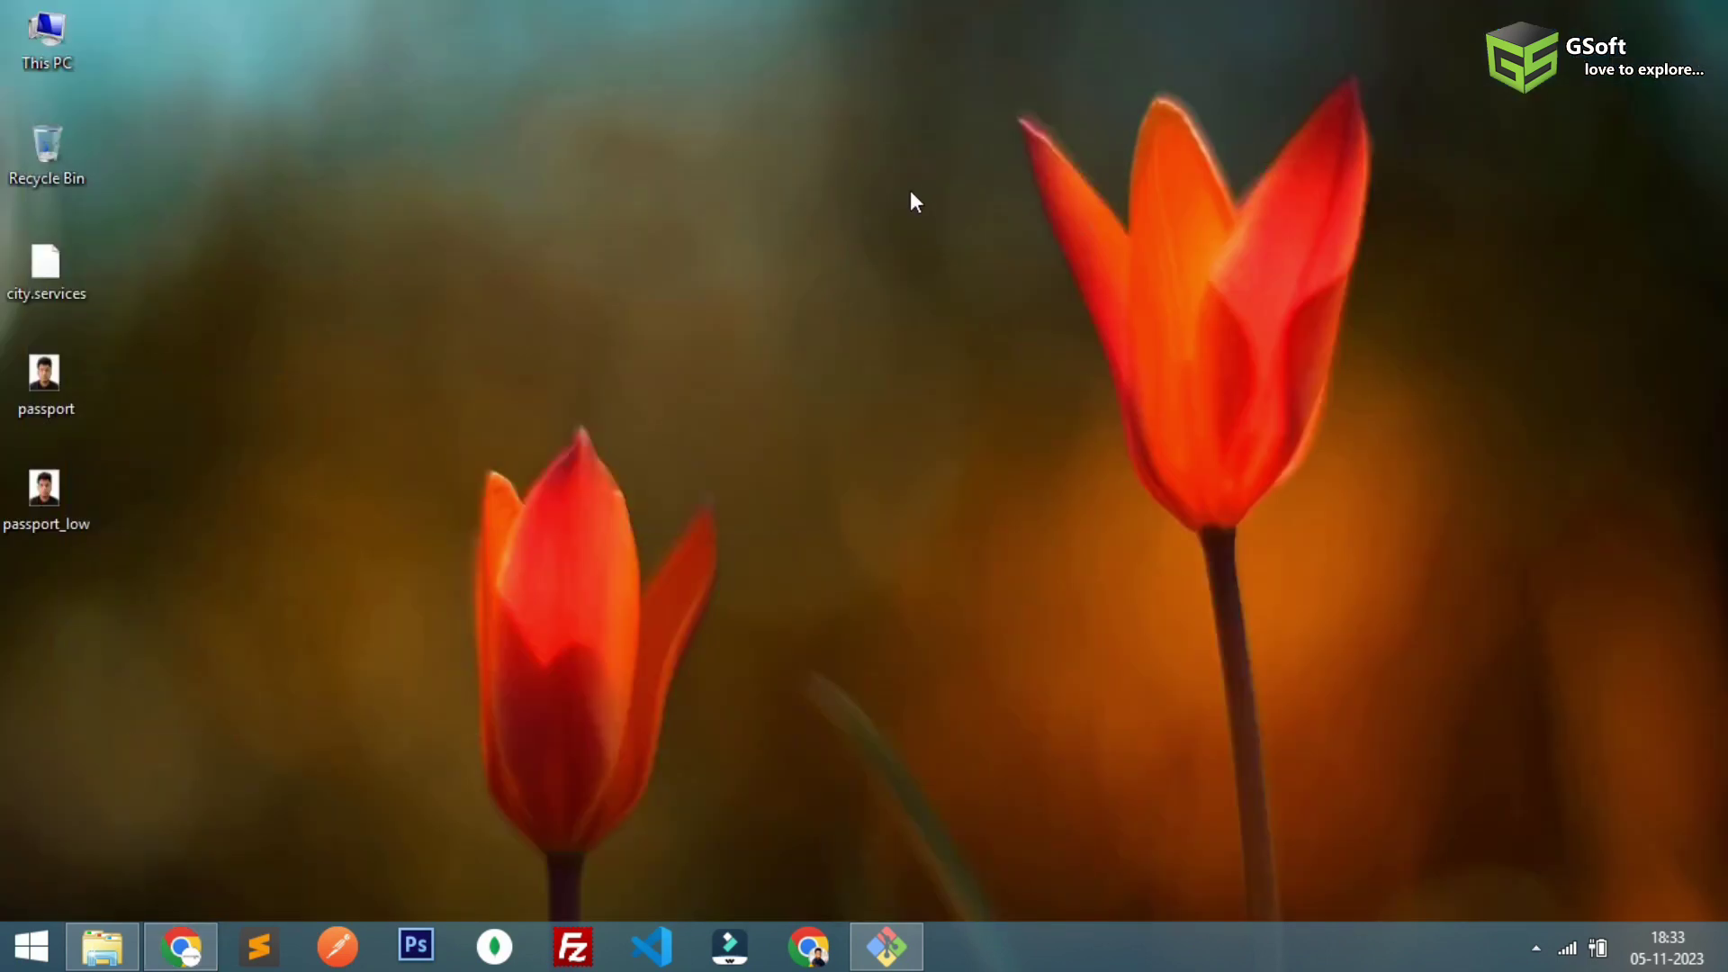
pyautogui.rightClick(909, 191)
pyautogui.click(972, 262)
pyautogui.click(888, 947)
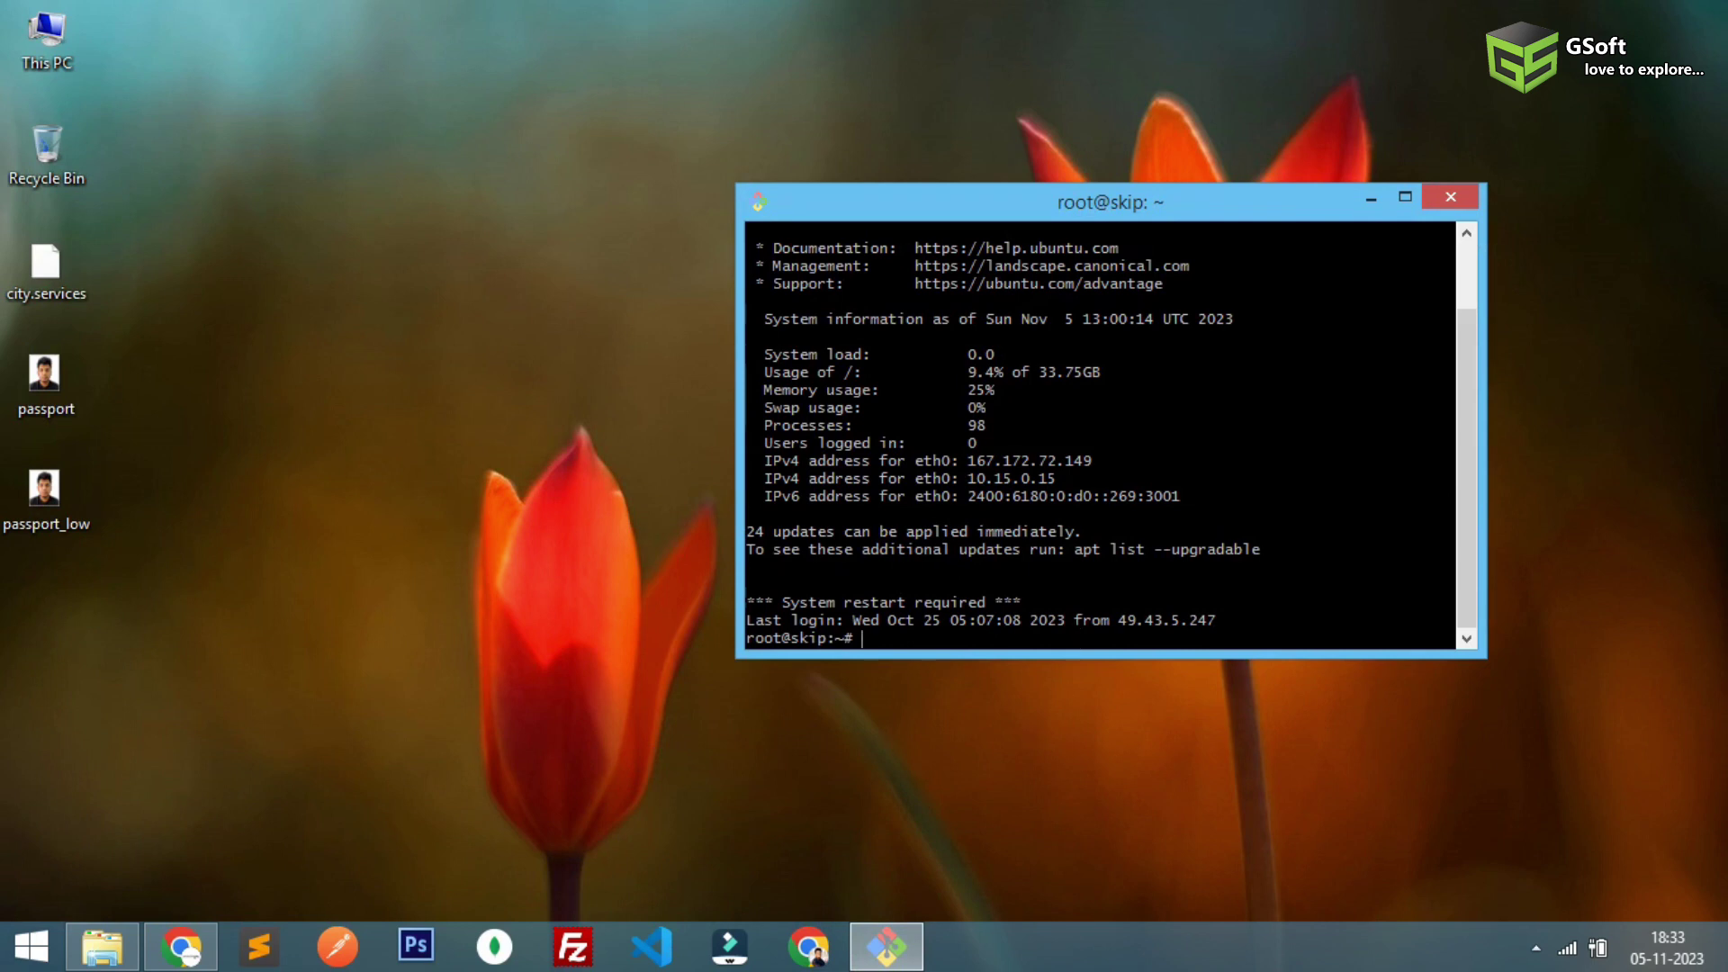
pyautogui.write('cd ')
pyautogui.write('/etc/')
pyautogui.write('nginx/')
# Step: Change into /etc/nginx, then sites-available, listing each, and start the sudo nano default command
pyautogui.press('Return')
pyautogui.write('ls')
pyautogui.press('Return')
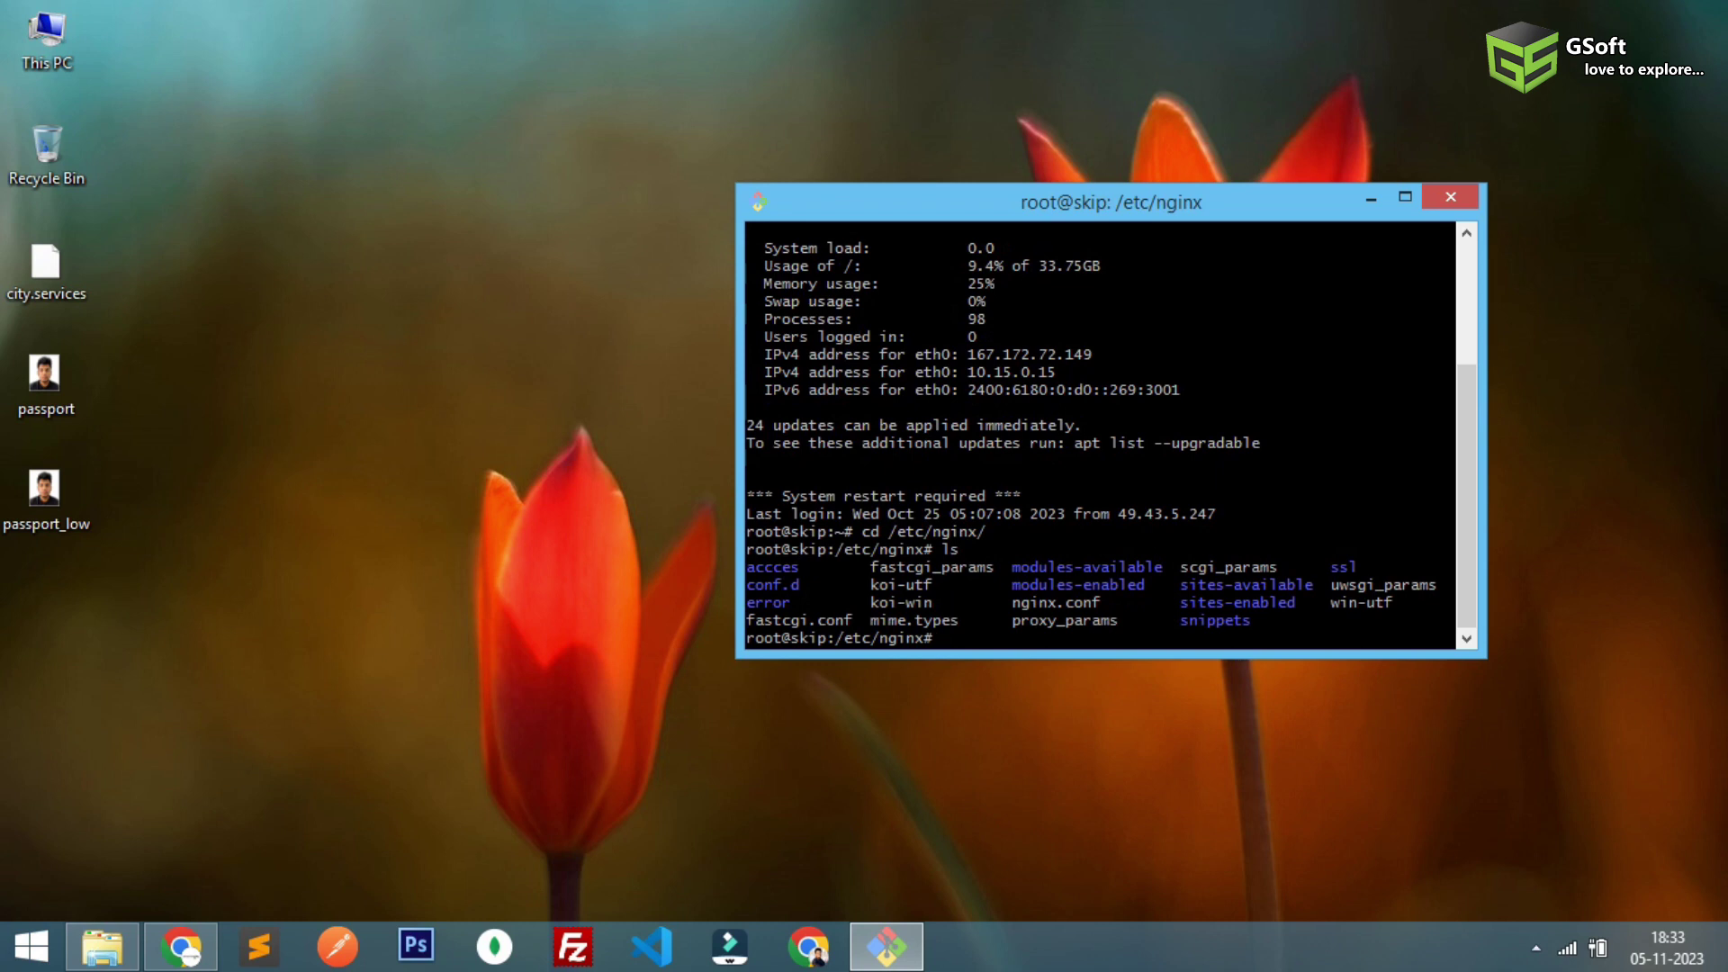
pyautogui.write('cd sites-')
pyautogui.write('a')
pyautogui.press('Tab')
pyautogui.press('Return')
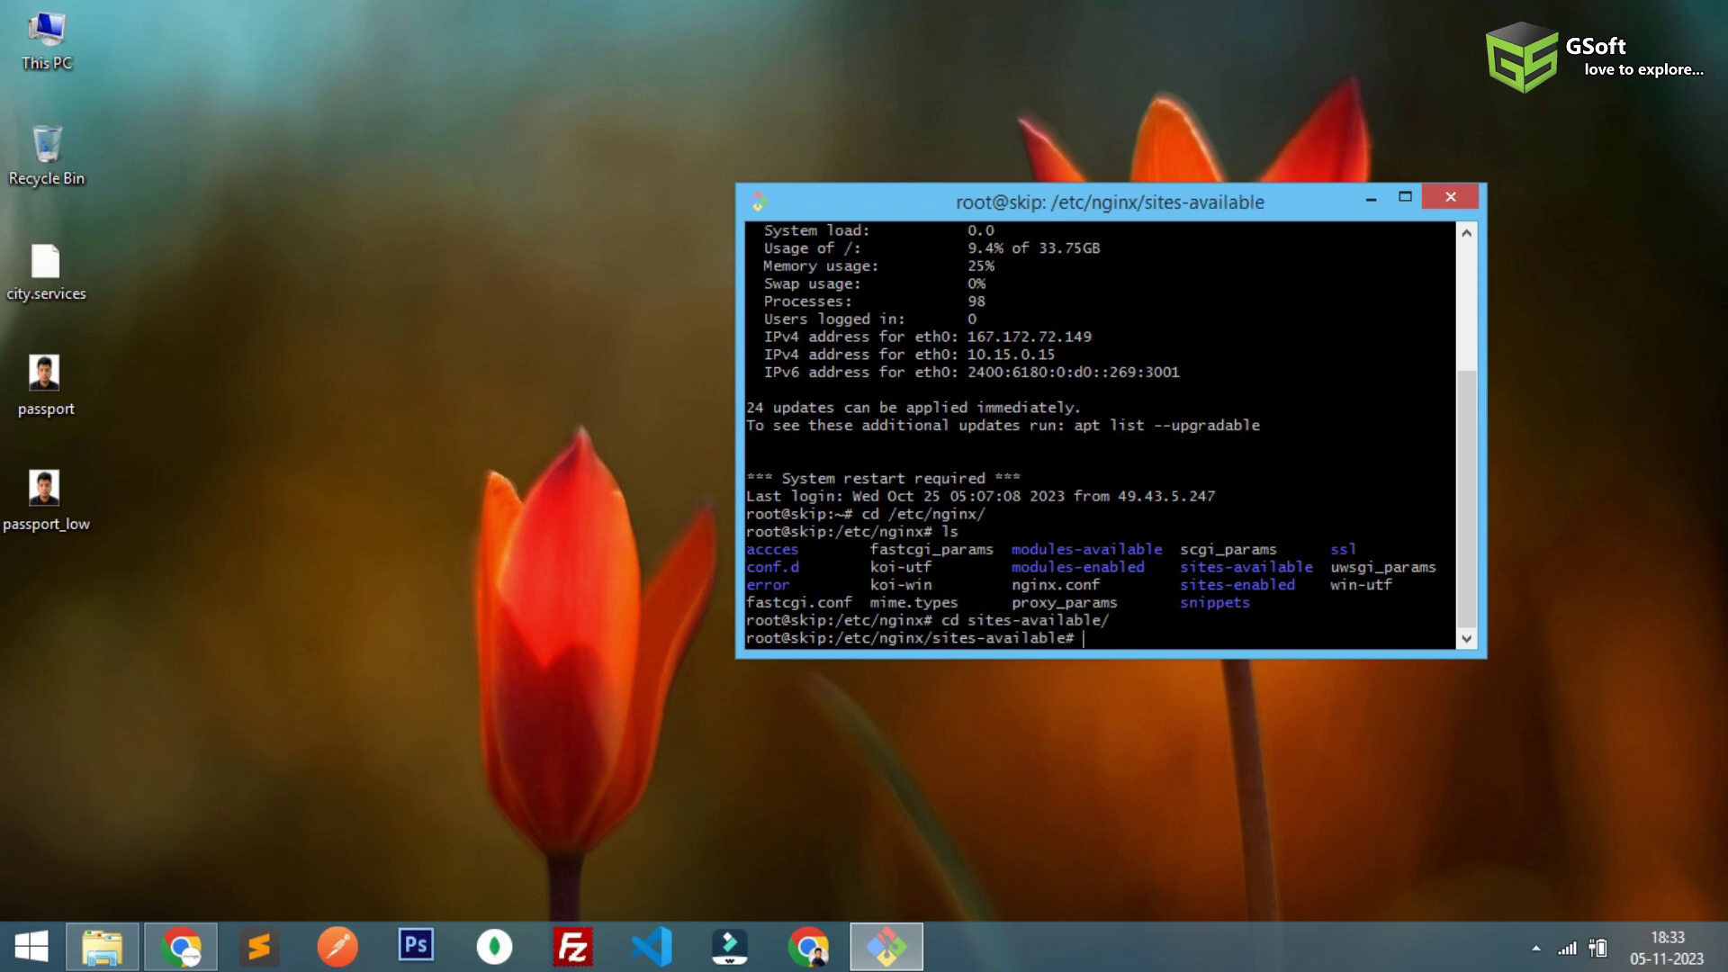
pyautogui.write('ls')
pyautogui.press('Return')
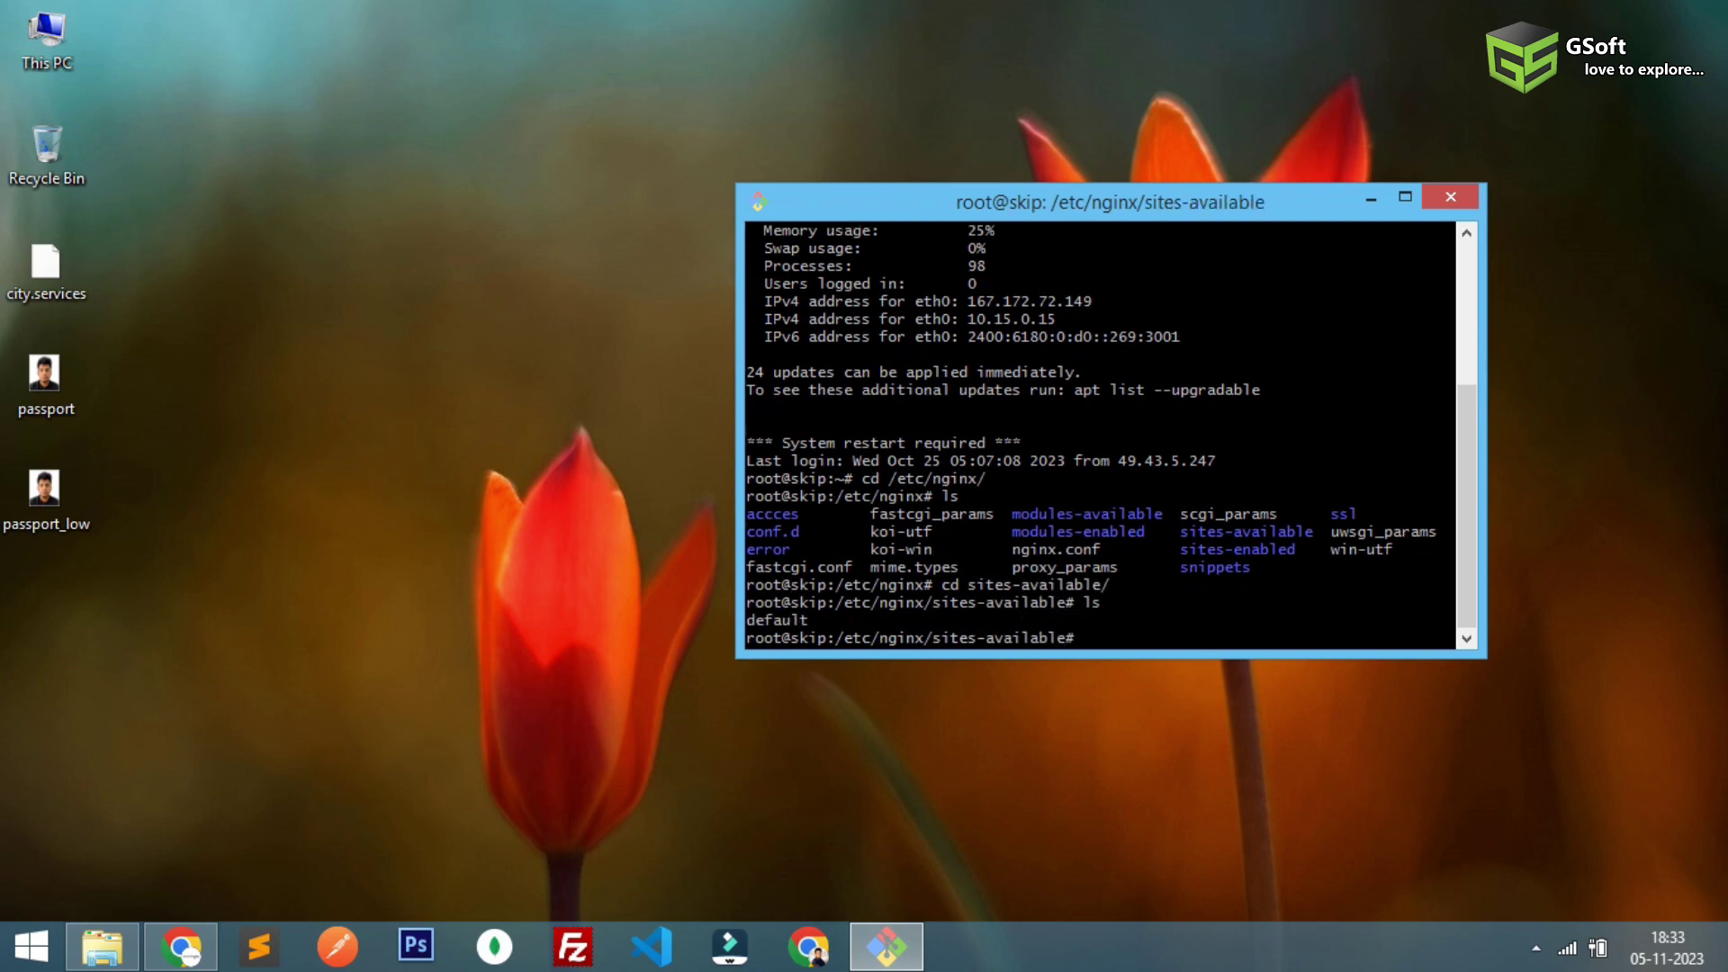
pyautogui.write('nano')
pyautogui.press('BackSpace')
pyautogui.press('BackSpace')
pyautogui.press('BackSpace')
pyautogui.press('BackSpace')
pyautogui.write('su')
pyautogui.write('do nano ')
pyautogui.write('default')
# Step: Open default in nano and comment out the server_name, root and index lines
pyautogui.press('Return')
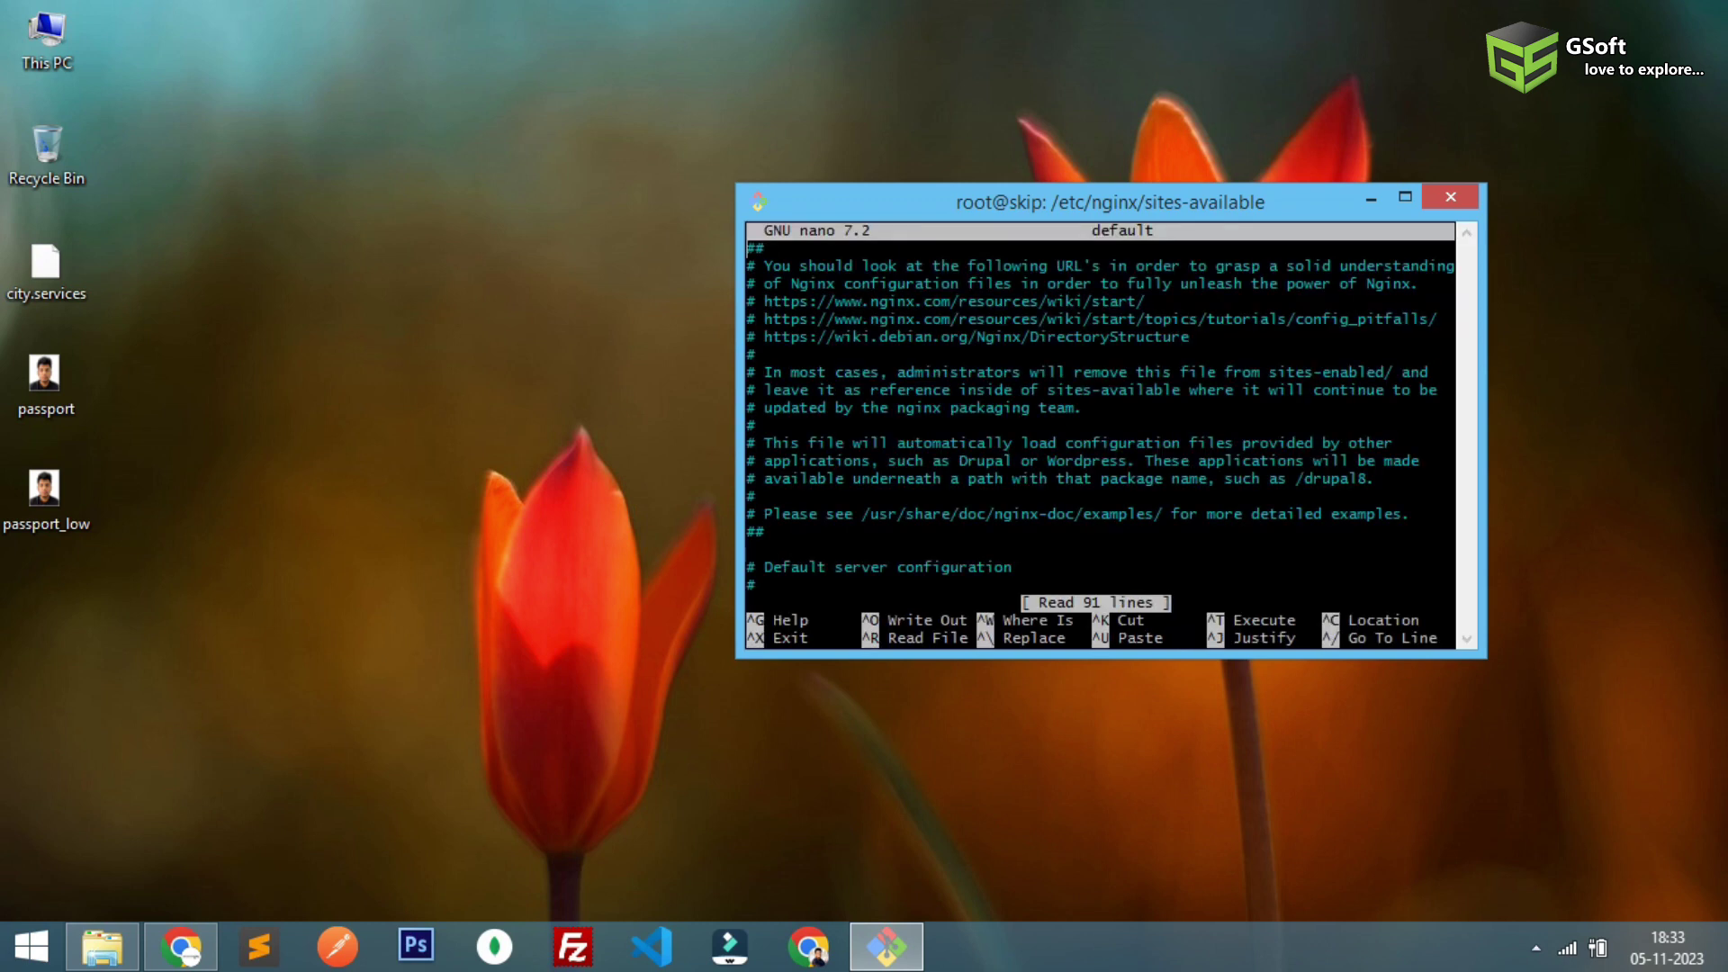
pyautogui.scroll(-15, 1100, 419)
pyautogui.scroll(1, 1100, 419)
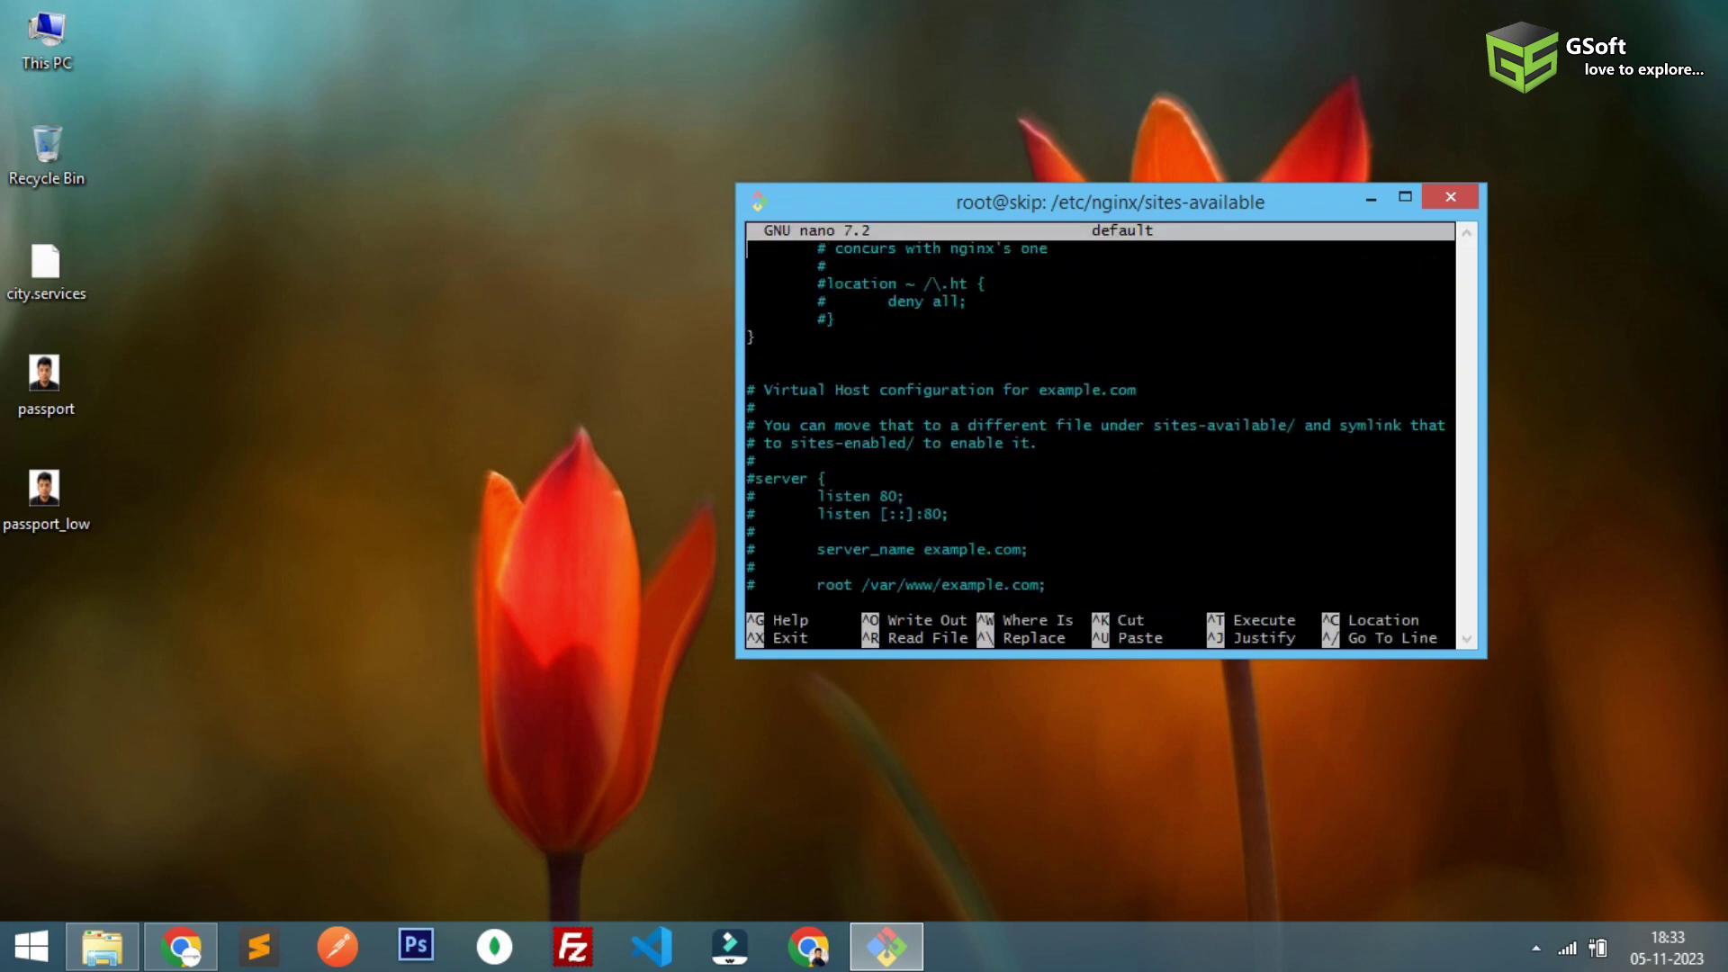
pyautogui.scroll(3, 1101, 419)
pyautogui.scroll(3, 1100, 419)
pyautogui.scroll(1, 1100, 418)
pyautogui.scroll(3, 1099, 419)
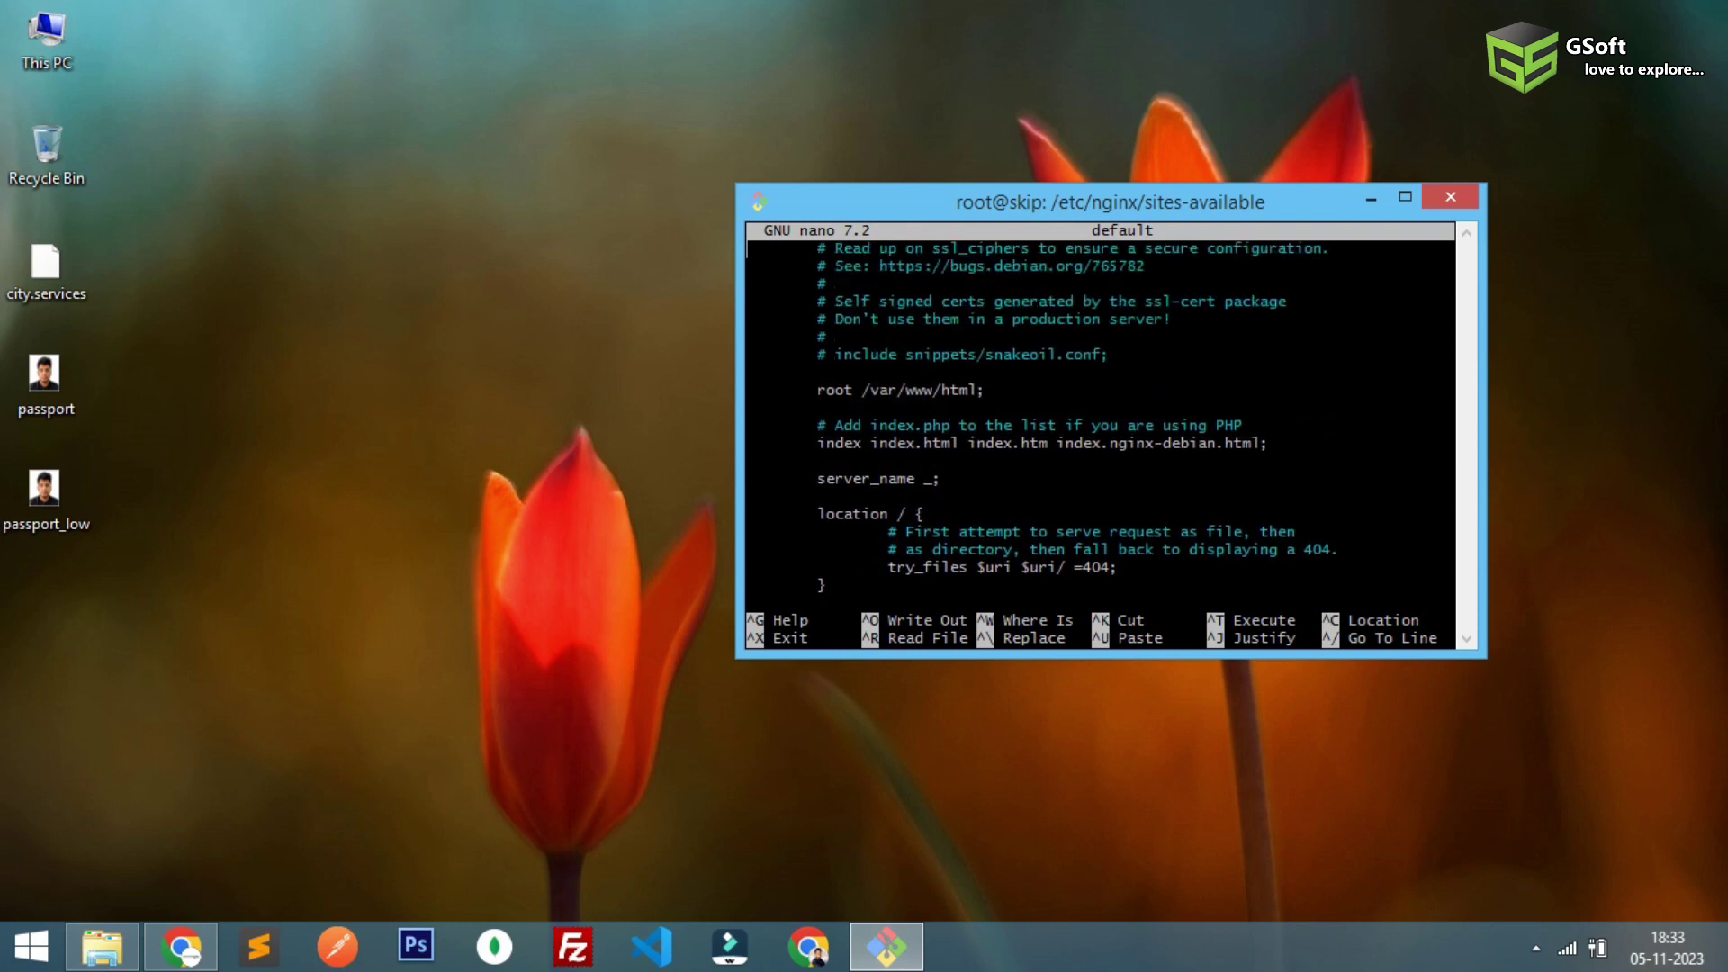
pyautogui.scroll(1, 1100, 420)
pyautogui.scroll(3, 1100, 419)
pyautogui.scroll(1, 1100, 418)
pyautogui.scroll(1, 1099, 418)
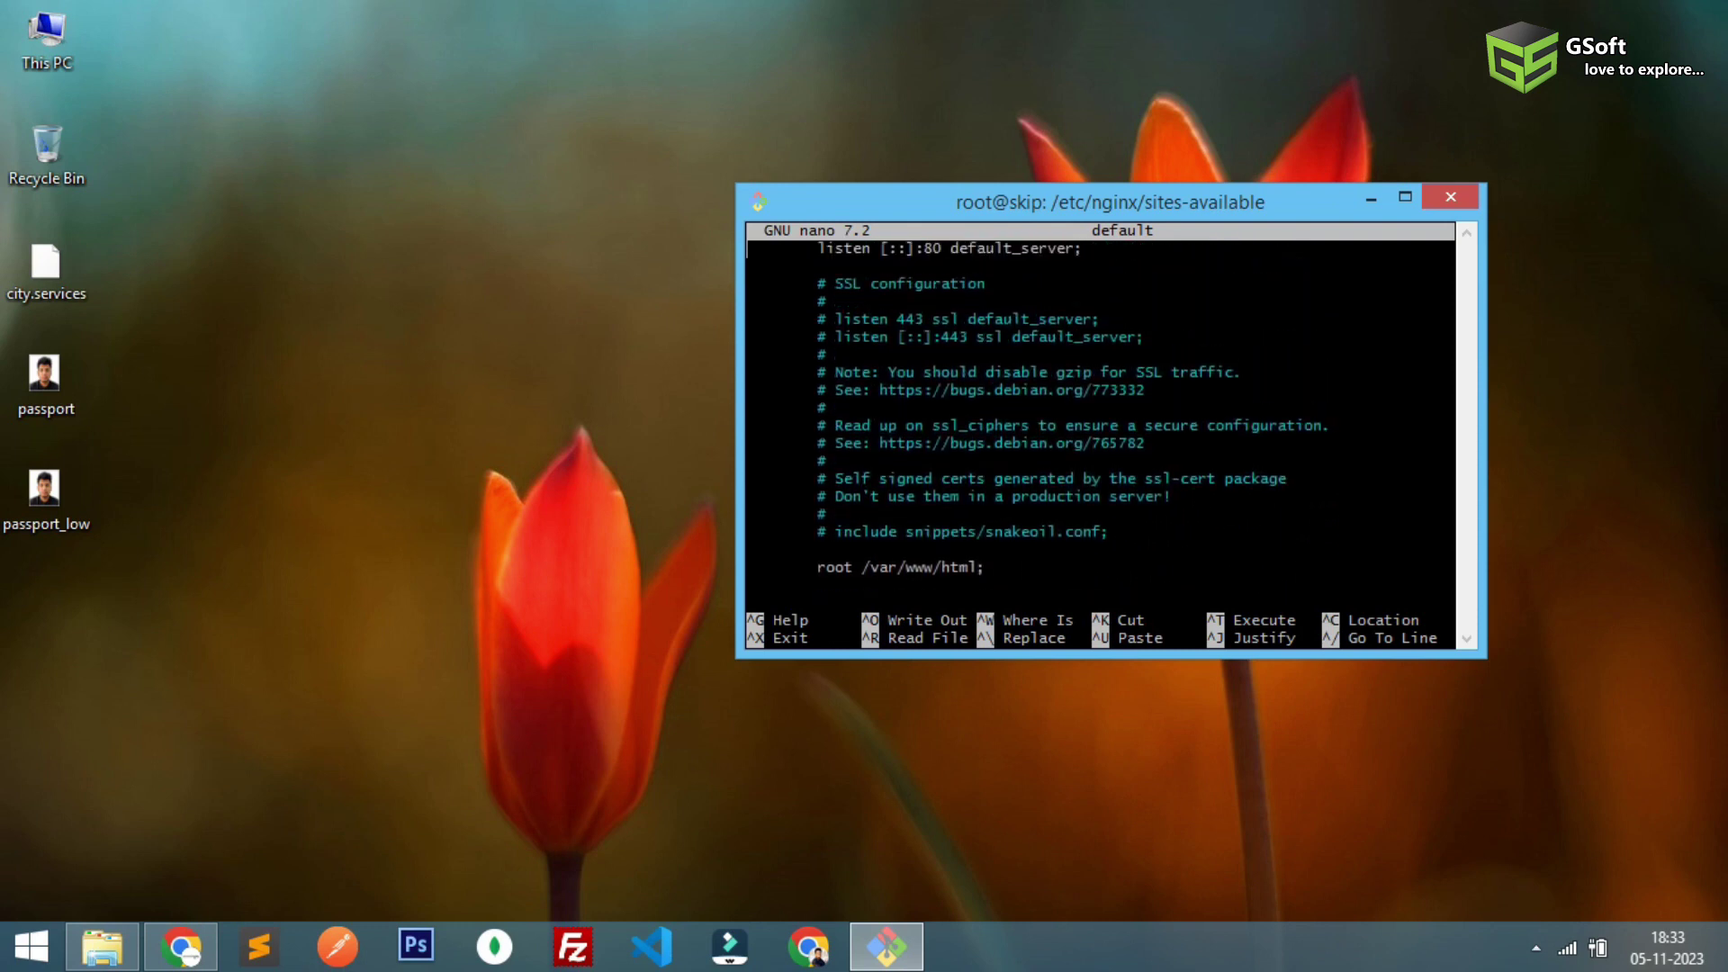
pyautogui.scroll(1, 1101, 419)
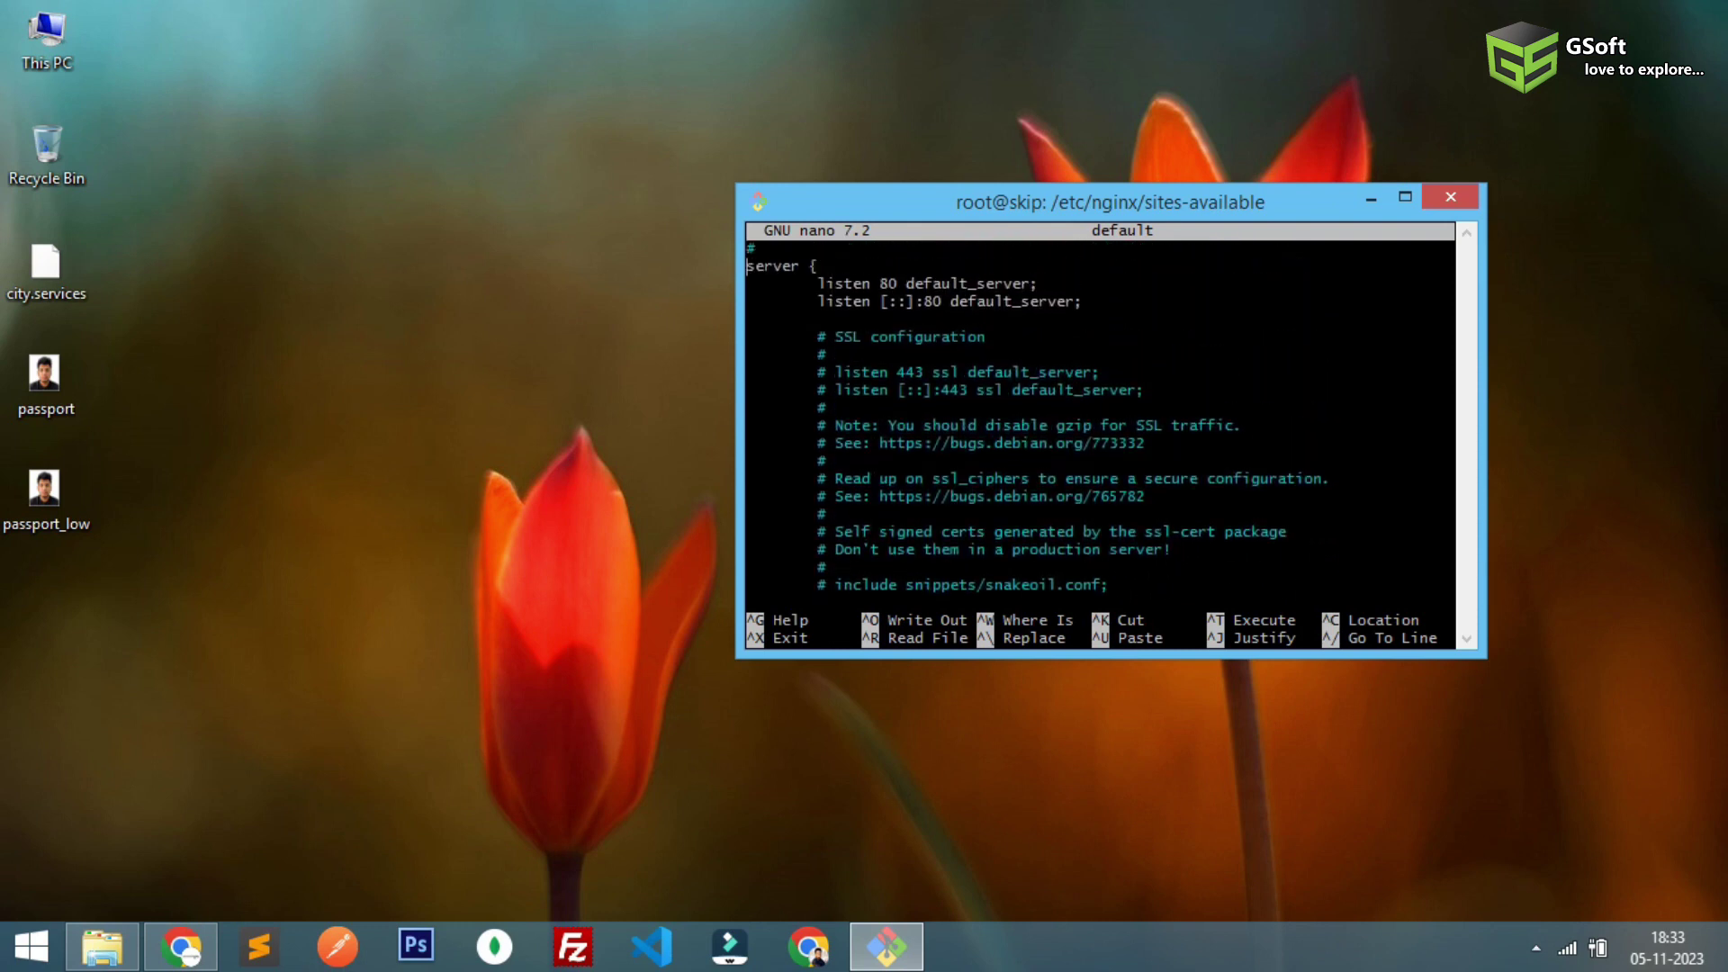
pyautogui.scroll(-3, 1100, 419)
pyautogui.scroll(-1, 1100, 418)
pyautogui.scroll(-1, 1100, 419)
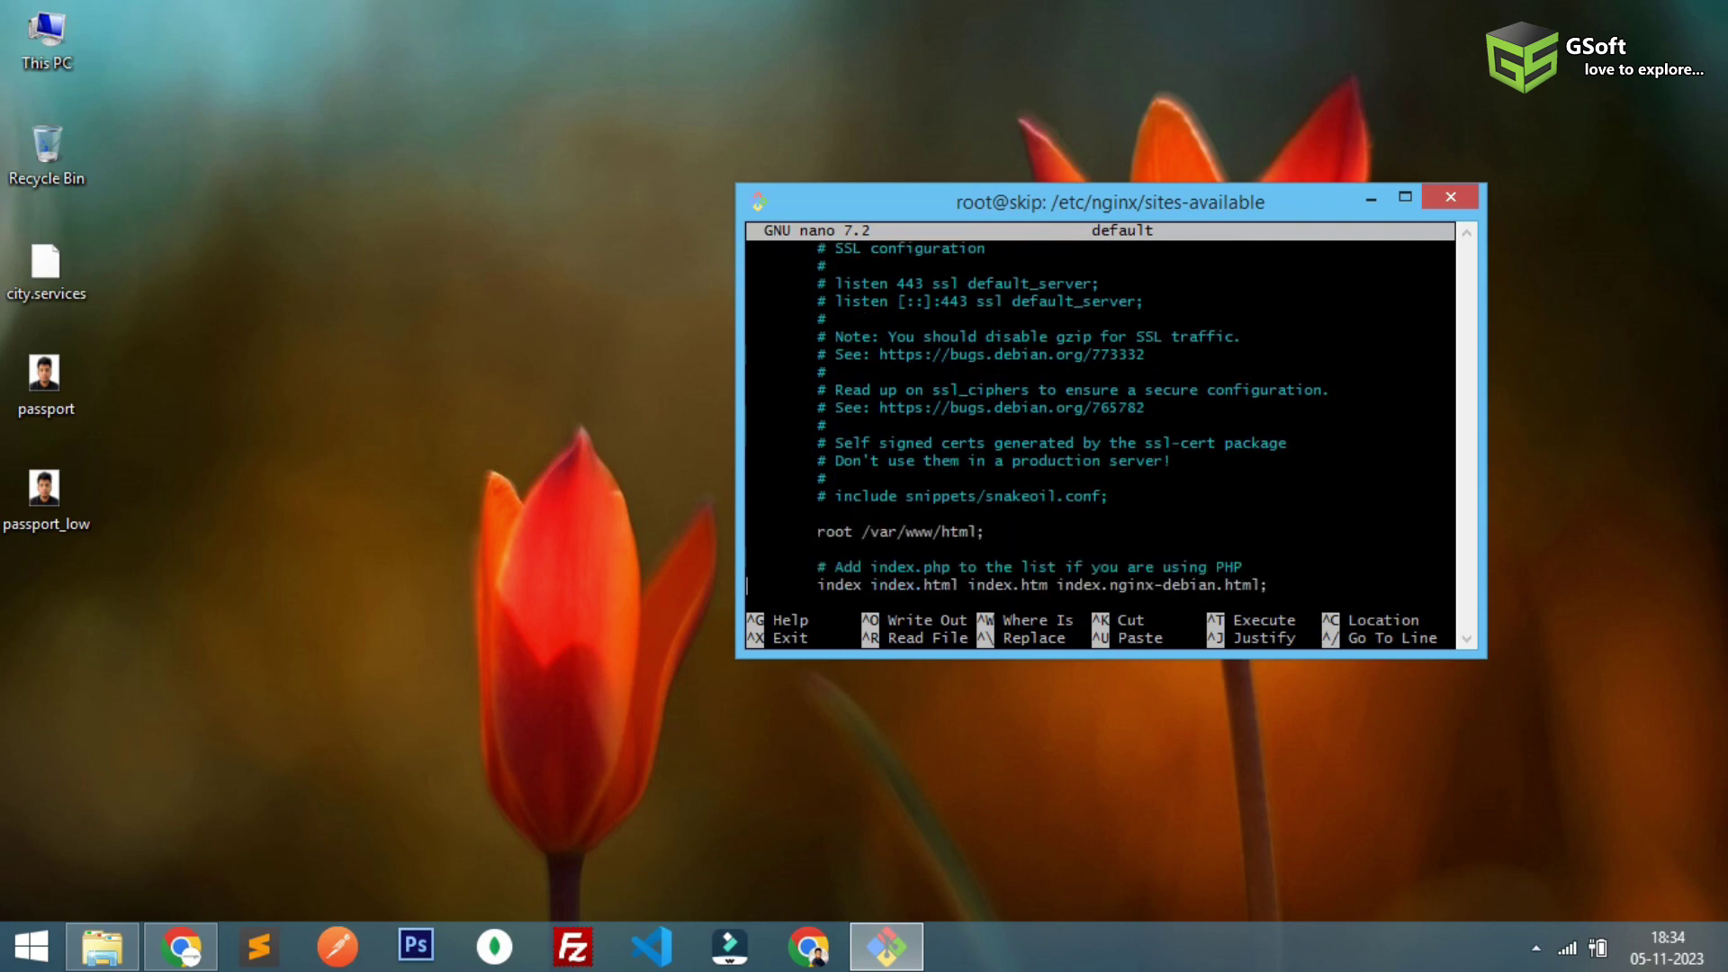
pyautogui.scroll(-2, 1100, 418)
pyautogui.scroll(-1, 1100, 419)
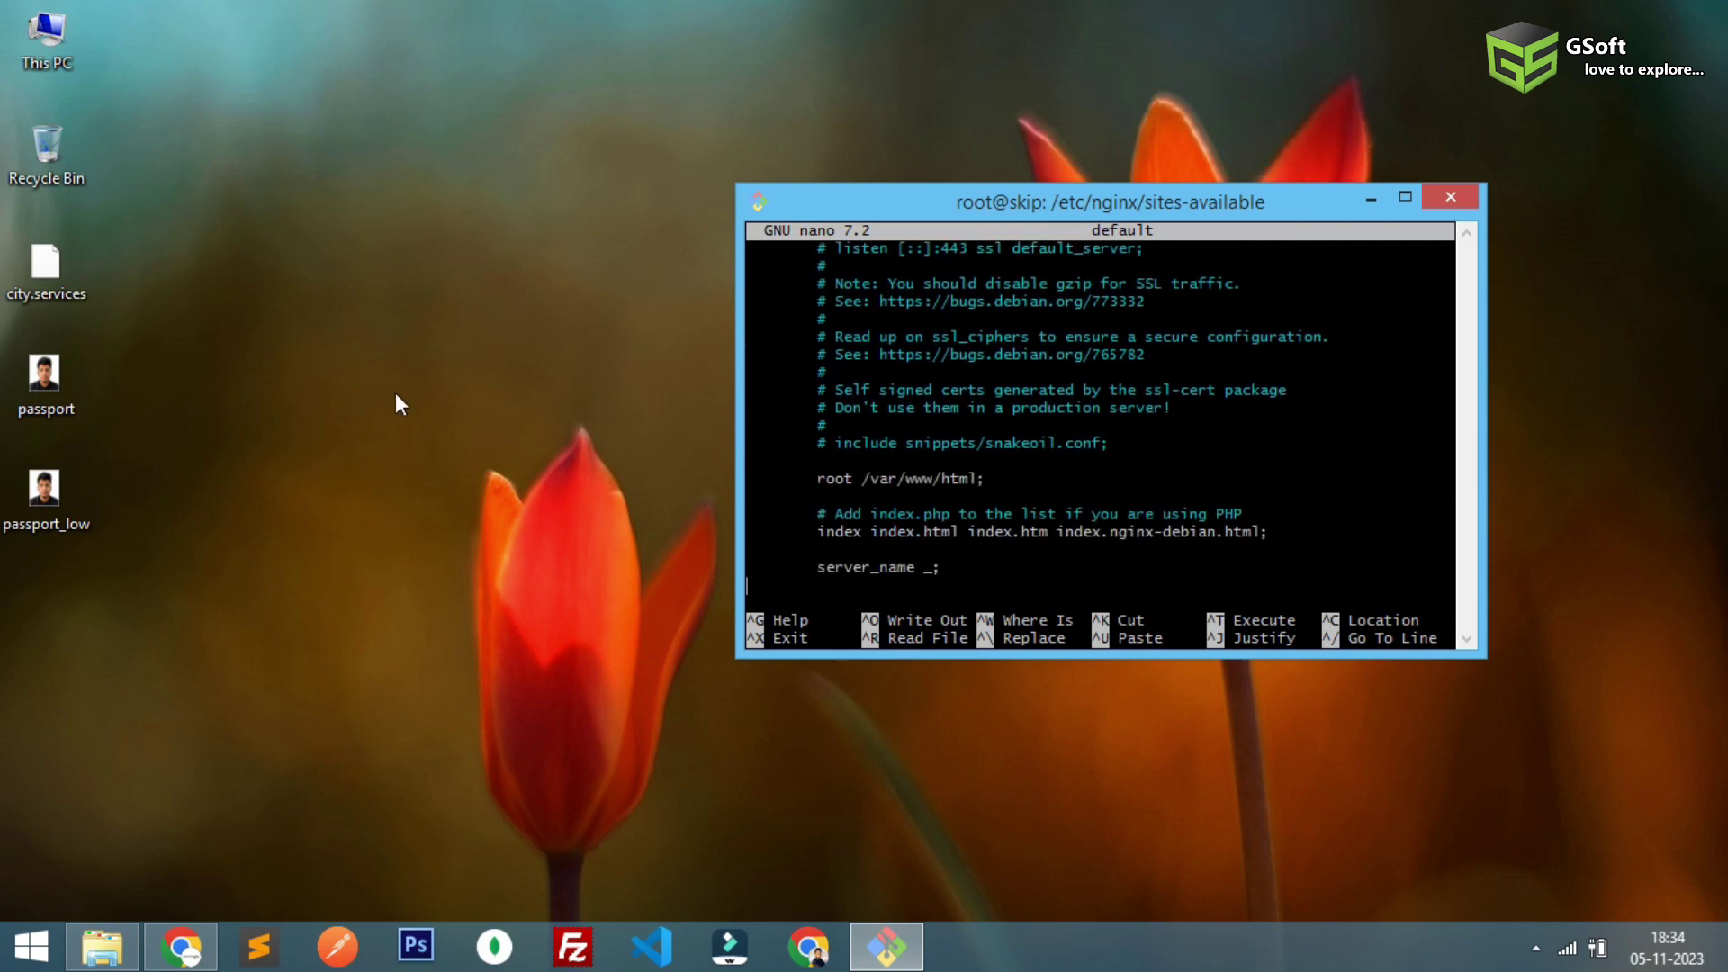
pyautogui.press('Down')
pyautogui.press('Up')
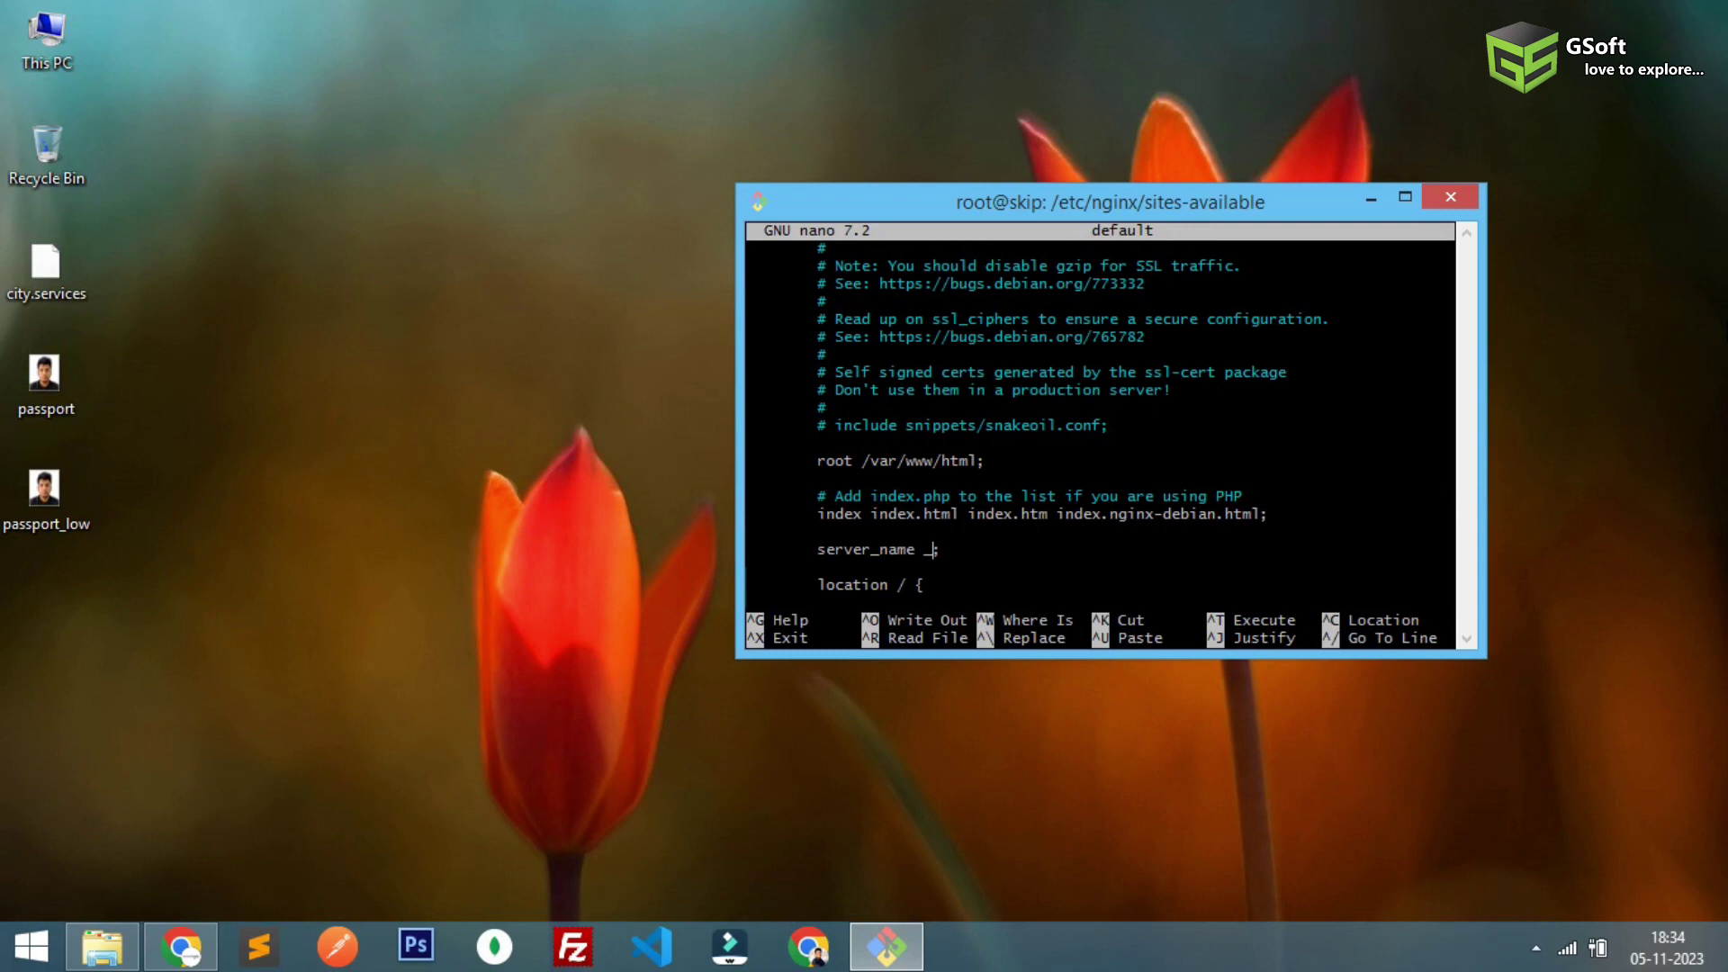
pyautogui.press('Left')
pyautogui.write('#')
pyautogui.press('Up')
pyautogui.press('Up')
pyautogui.press('Up')
pyautogui.press('Up')
pyautogui.press('Left')
pyautogui.write('#')
pyautogui.press('Down')
pyautogui.press('Left')
pyautogui.write('#')
# Step: Comment out the location / block, including try_files and its closing brace
pyautogui.press('Down')
pyautogui.press('Down')
pyautogui.press('Down')
pyautogui.press('Up')
pyautogui.press('Up')
pyautogui.write('#')
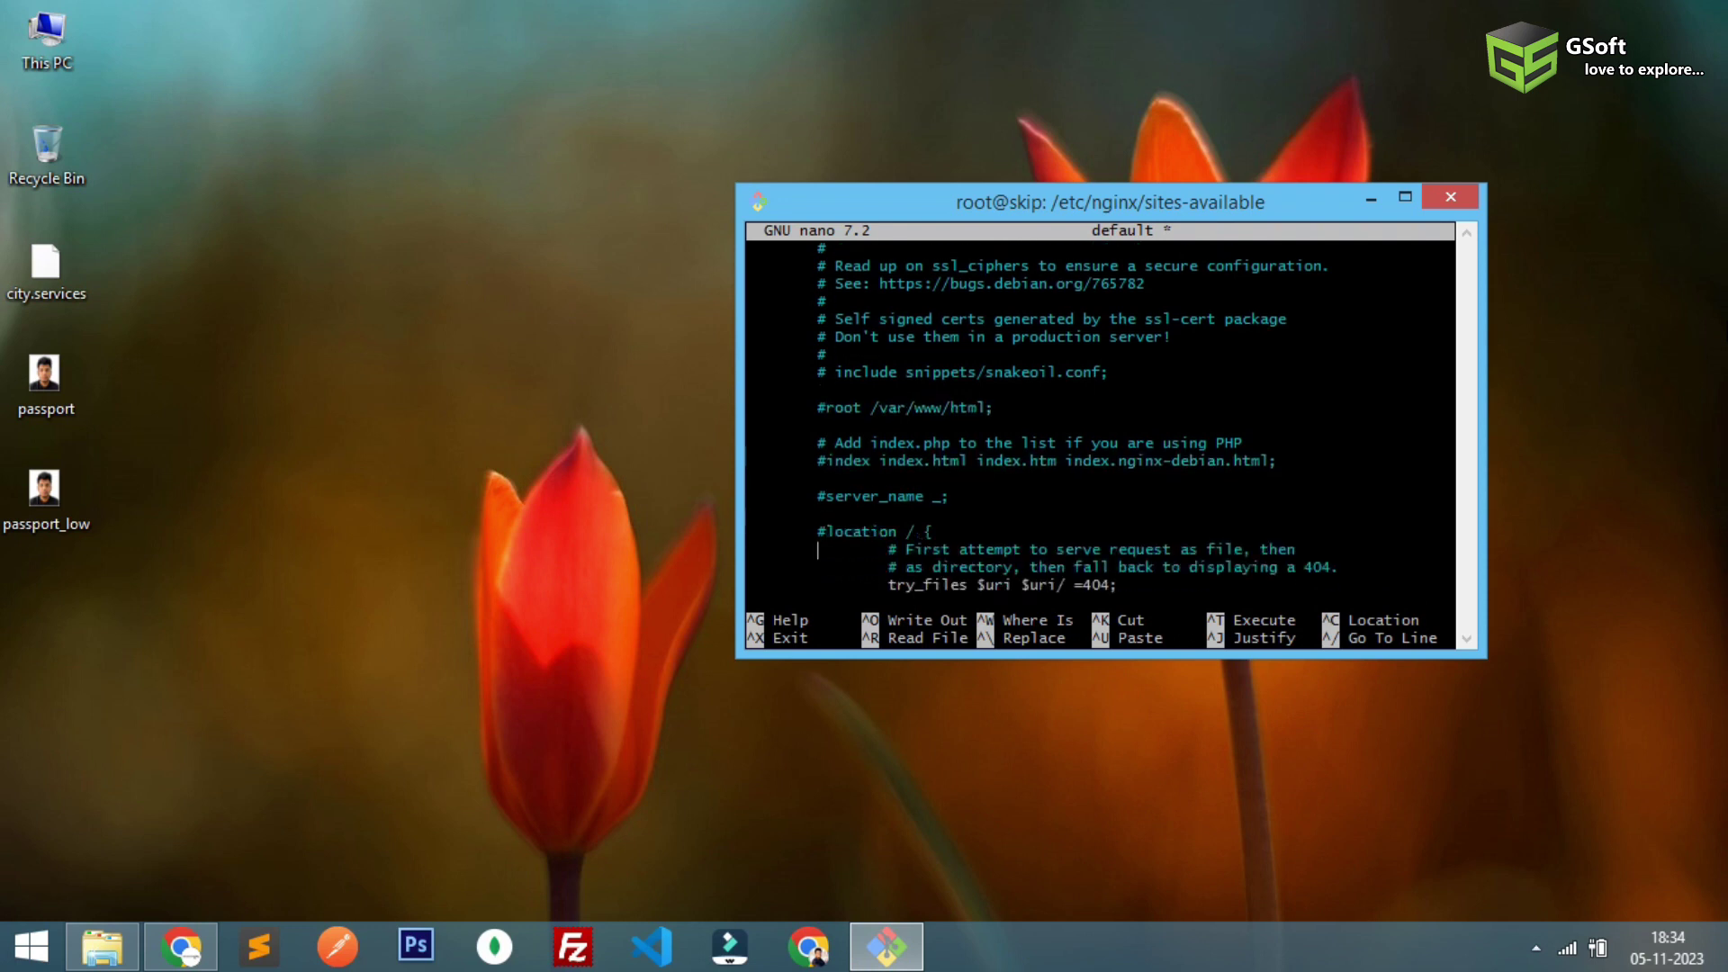
pyautogui.press('Down')
pyautogui.press('Down')
pyautogui.press('Down')
pyautogui.press('Left')
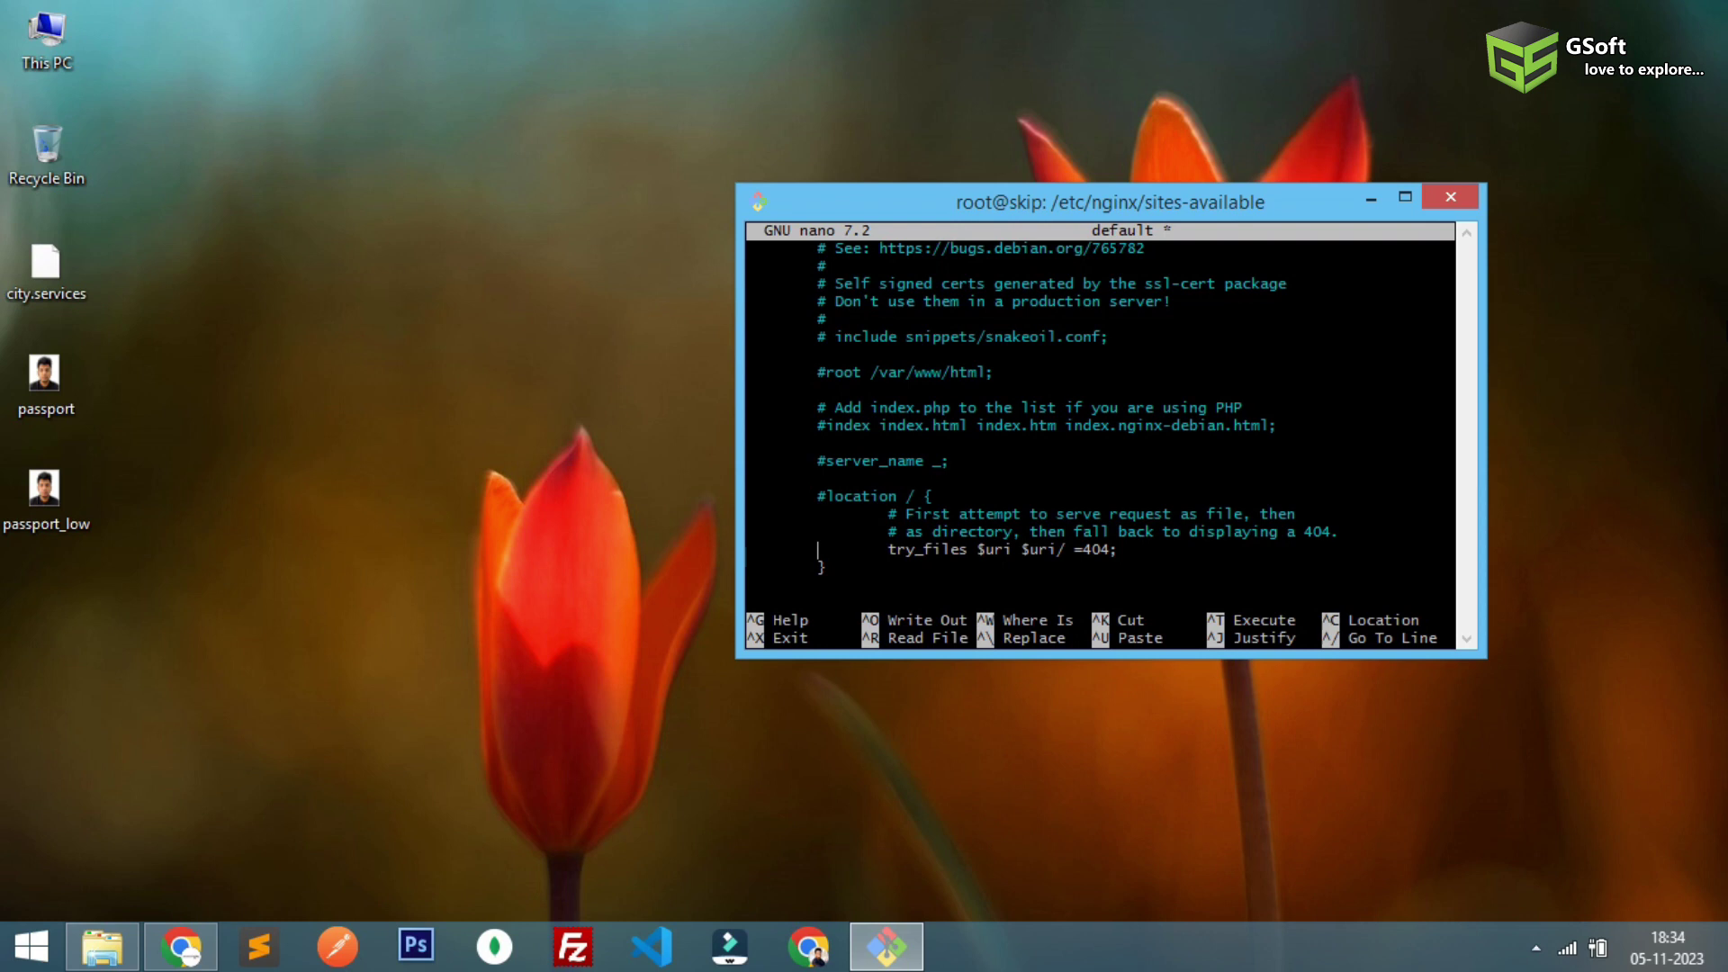
pyautogui.write('#')
pyautogui.press('Down')
pyautogui.press('Left')
pyautogui.write('#')
pyautogui.press('Down')
pyautogui.press('Down')
pyautogui.press('Down')
pyautogui.press('Down')
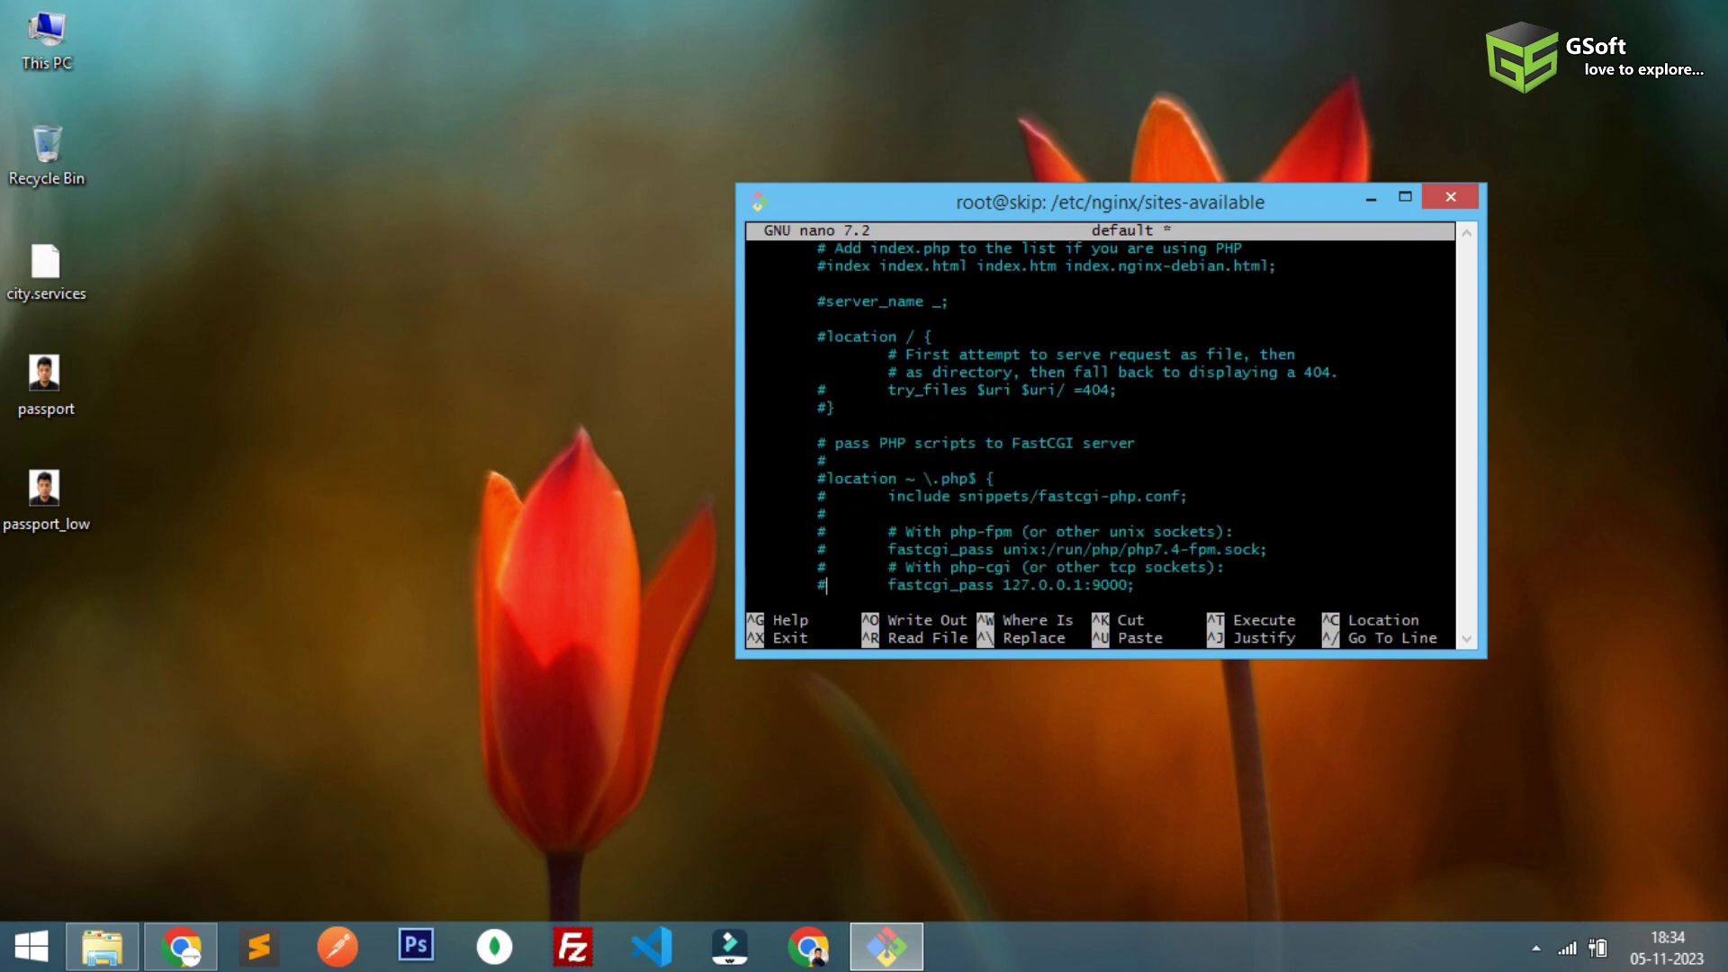
# Step: Insert a new line after listen [::]:80 and type server_name
pyautogui.press('Up')
pyautogui.press('Up')
pyautogui.press('Up')
pyautogui.press('Up')
pyautogui.press('Up')
pyautogui.press('Up')
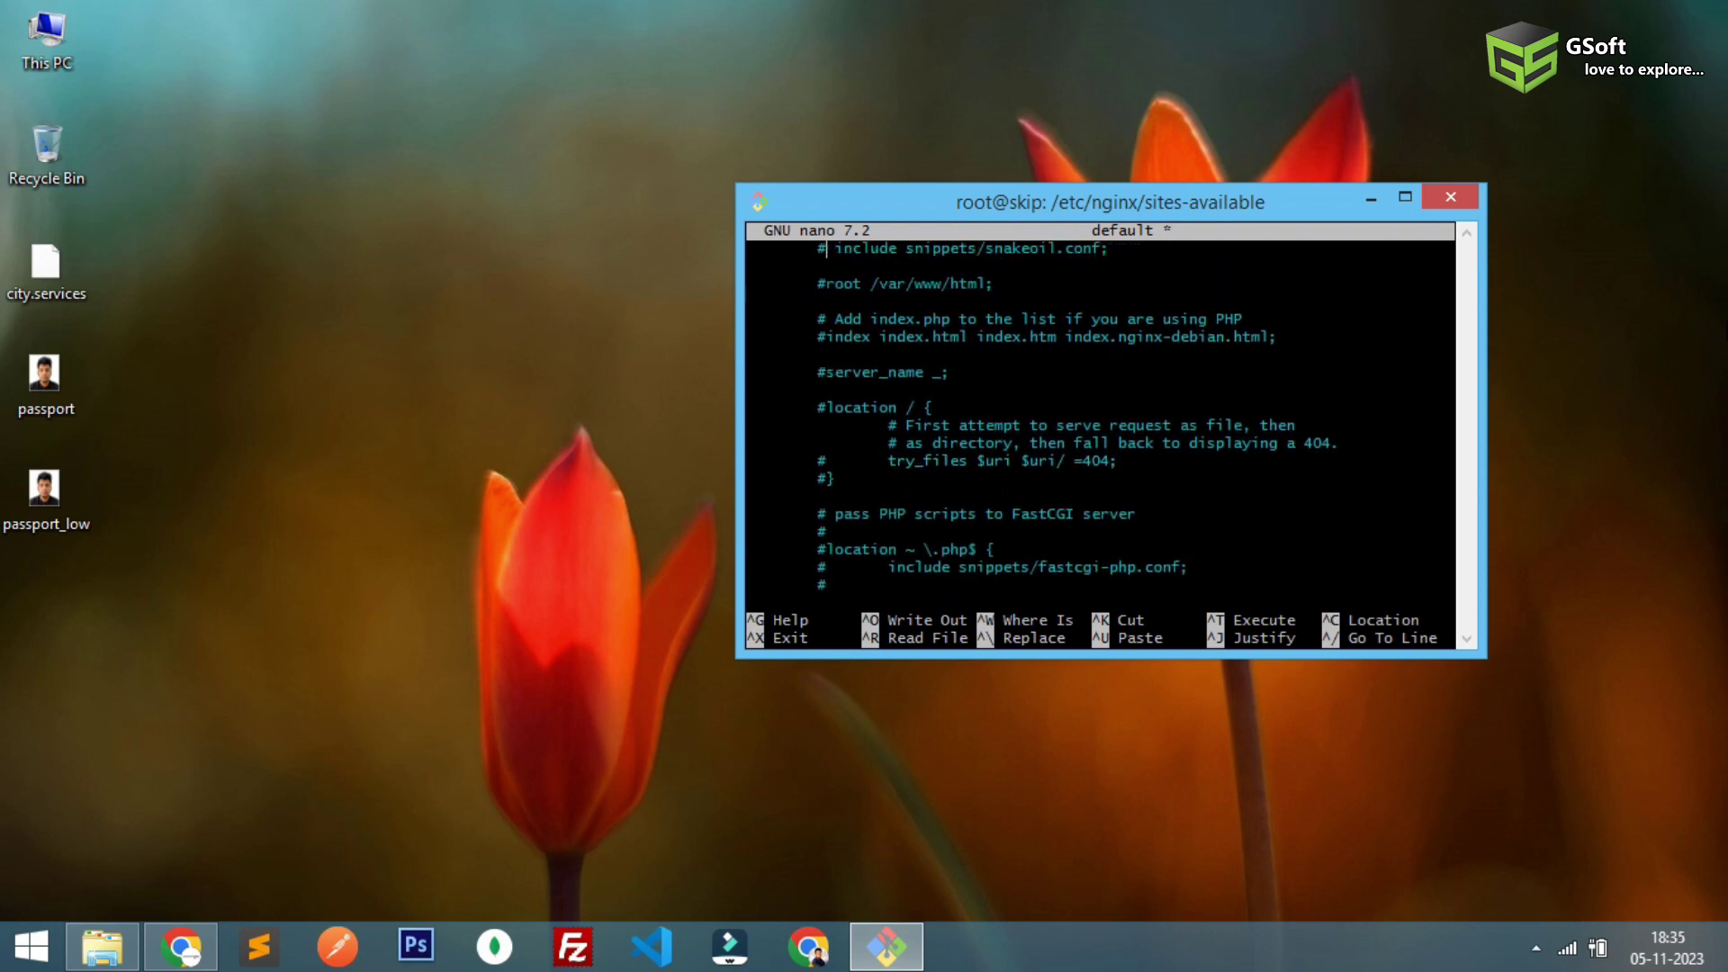
pyautogui.press('Up')
pyautogui.press('Up')
pyautogui.press('Up')
pyautogui.press('Up')
pyautogui.press('Up')
pyautogui.press('Up')
pyautogui.press('Up')
pyautogui.press('Up')
pyautogui.press('Up')
pyautogui.press('Up')
pyautogui.press('Up')
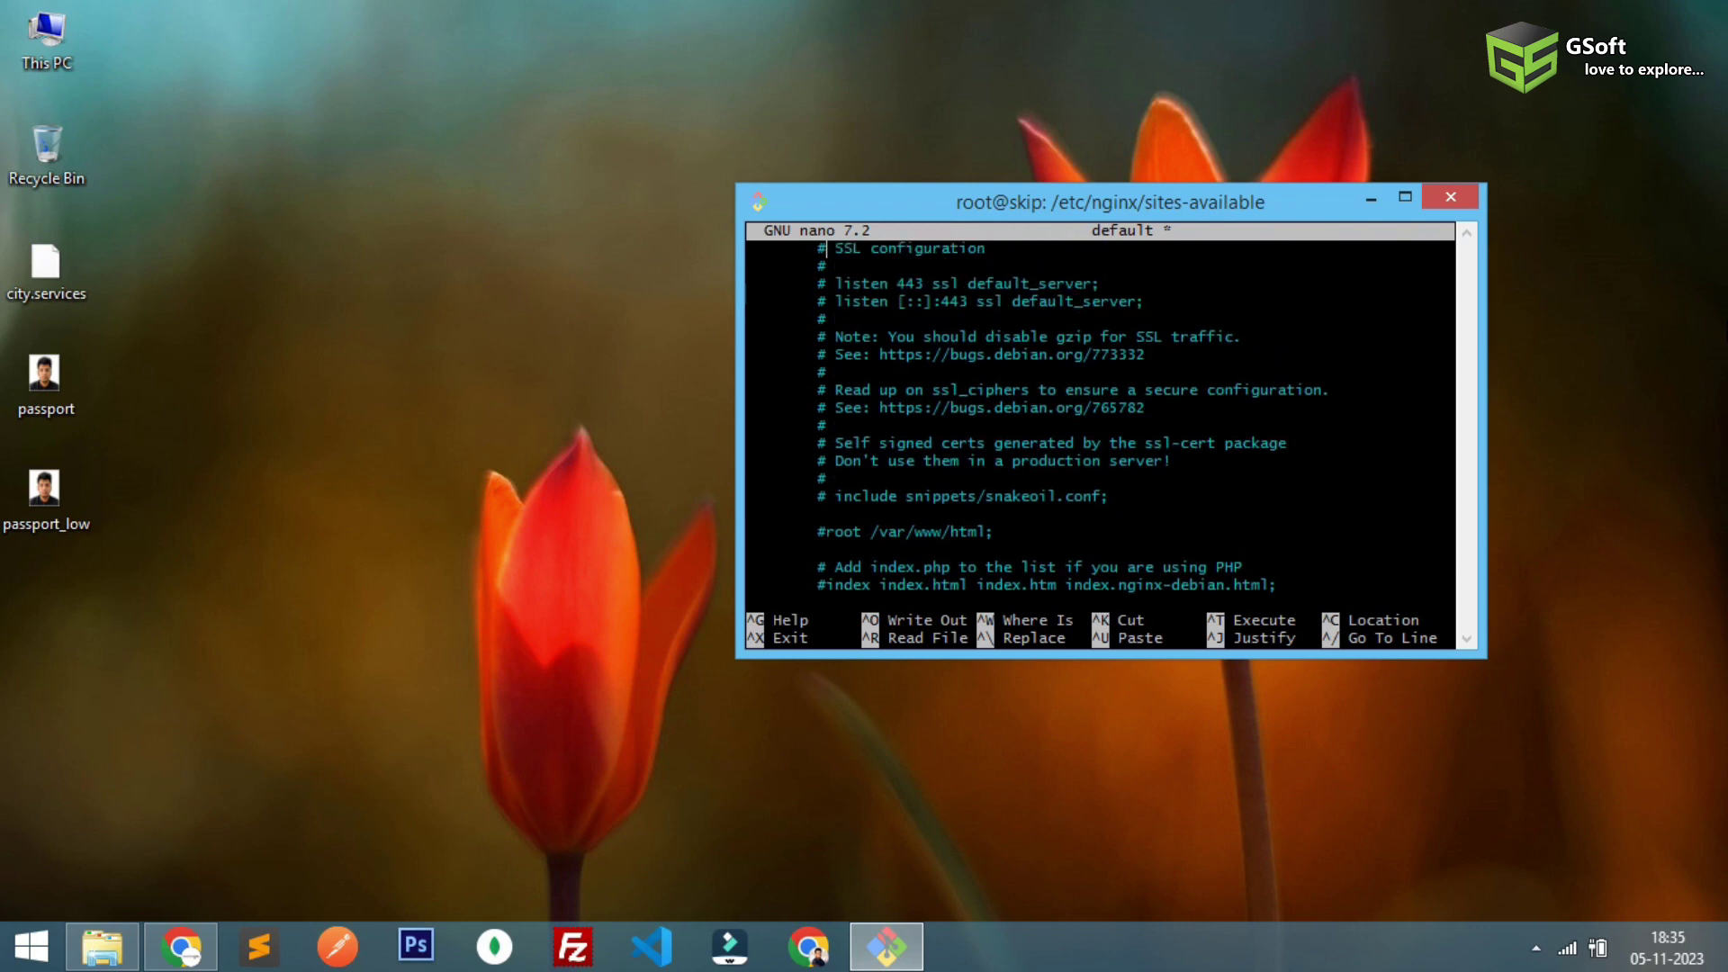
pyautogui.press('Up')
pyautogui.press('Up')
pyautogui.press('Up')
pyautogui.press('Up')
pyautogui.press('Up')
pyautogui.press('Up')
pyautogui.press('Down')
pyautogui.press('Down')
pyautogui.press('Down')
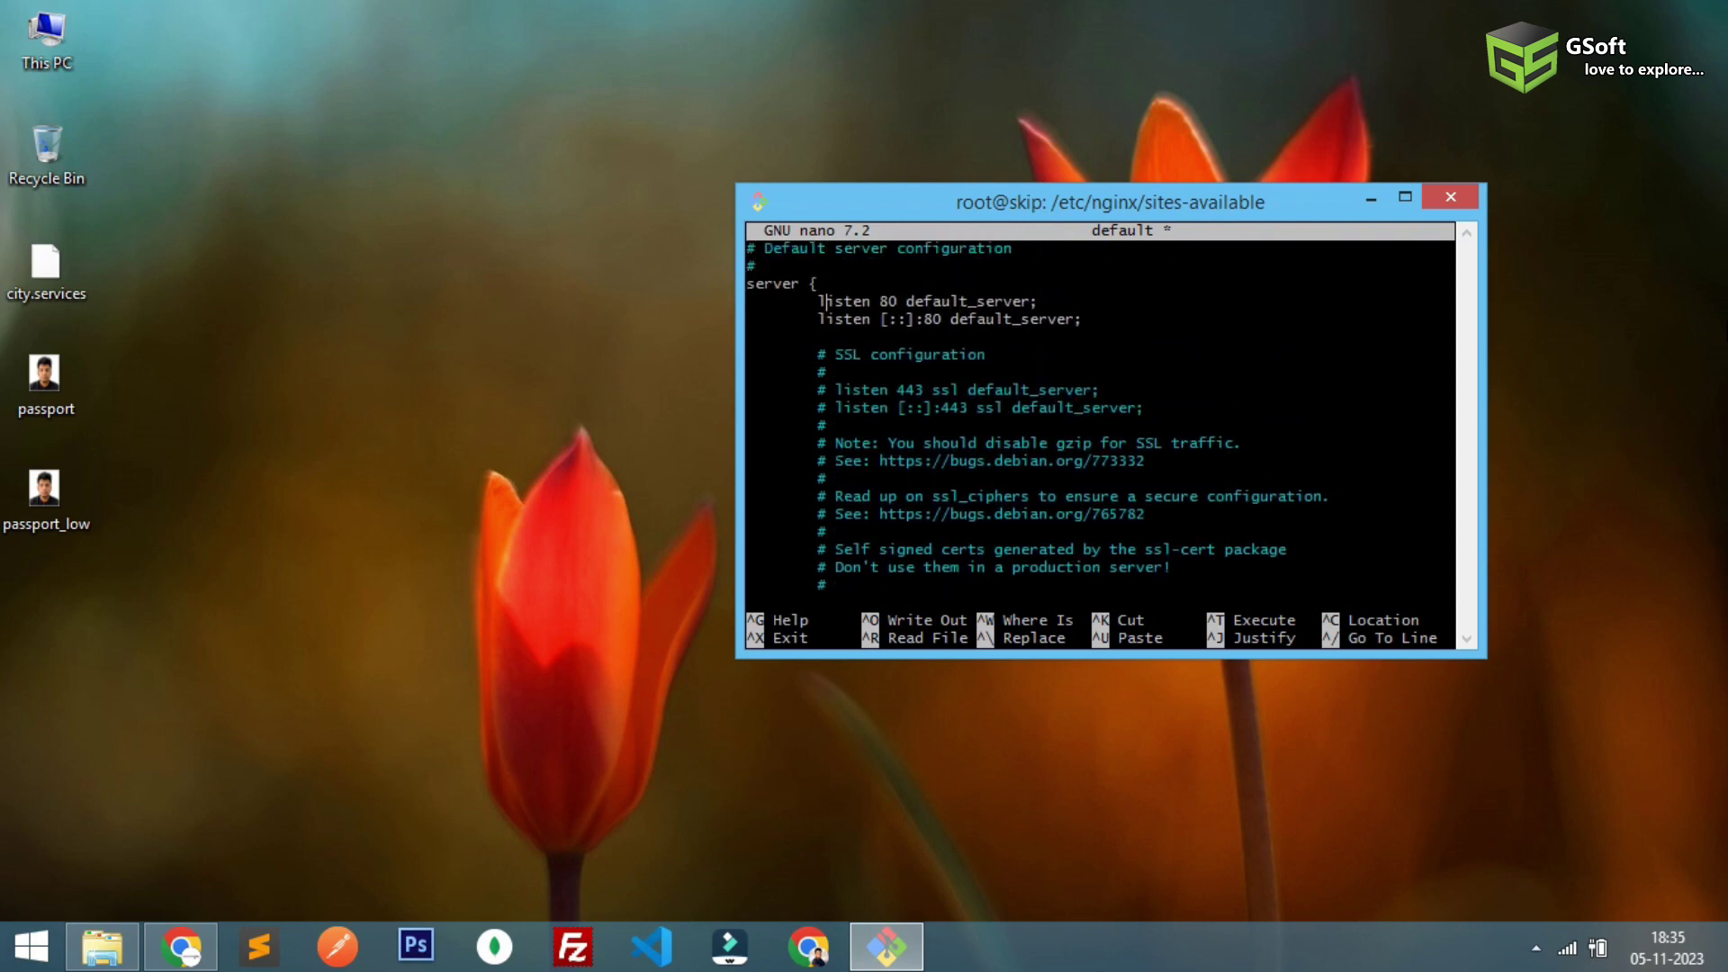
pyautogui.press('Down')
pyautogui.press('Down')
pyautogui.press('Return')
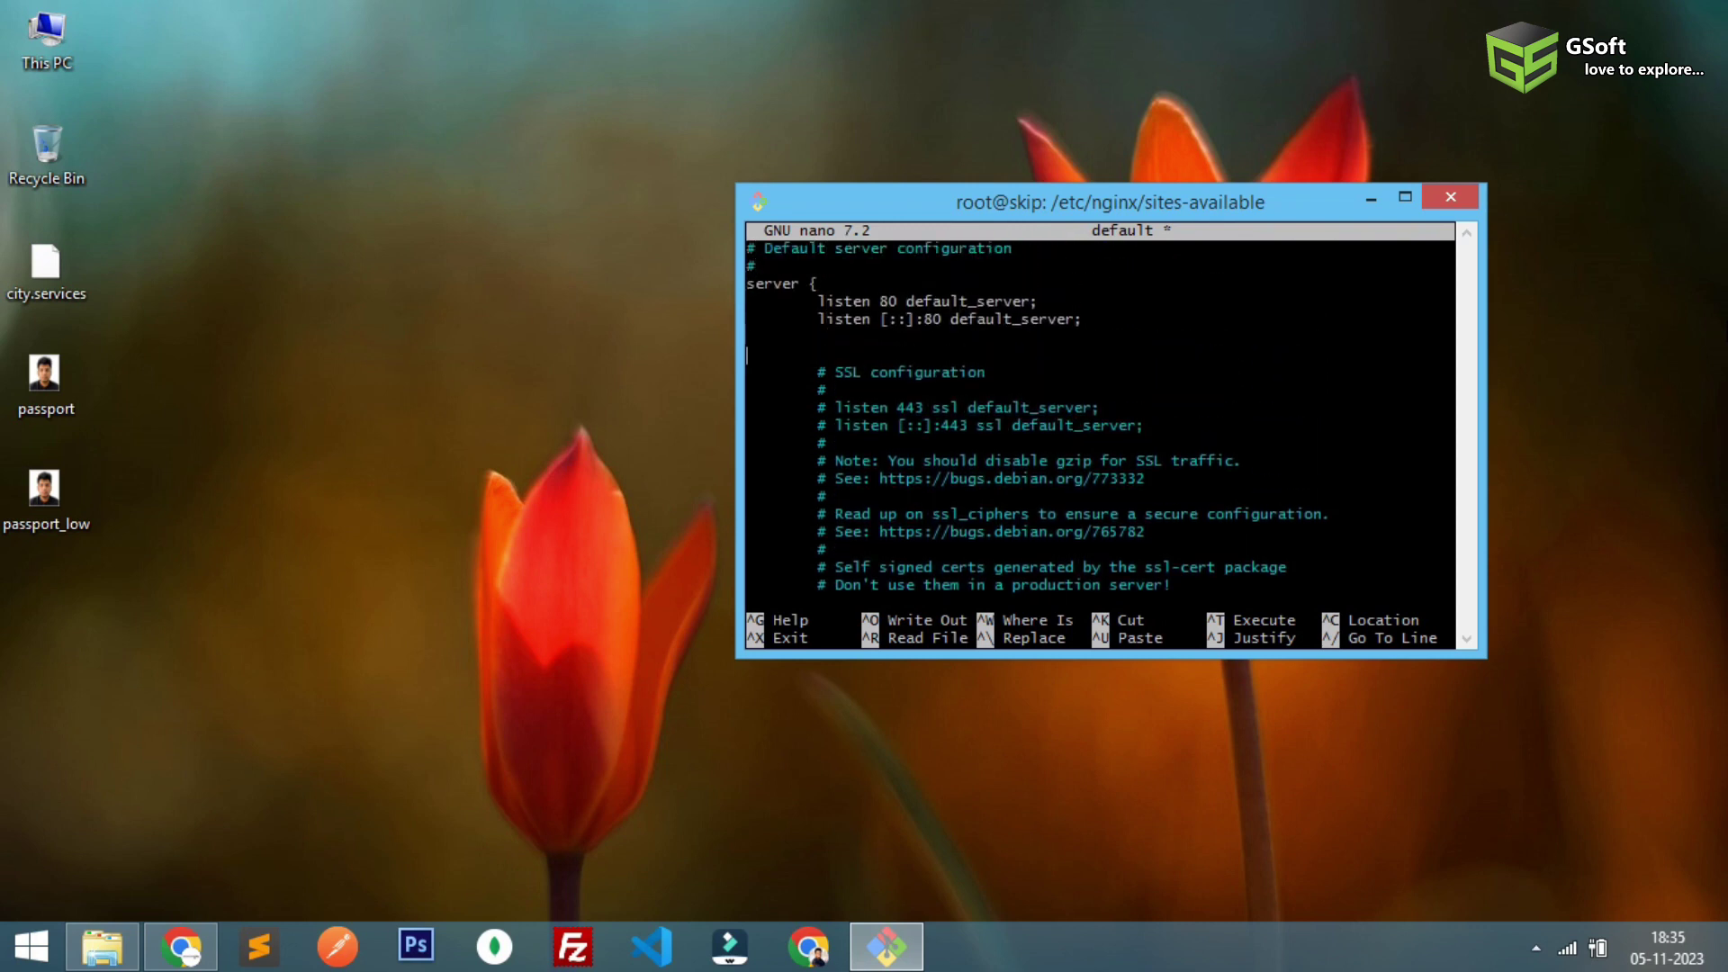
pyautogui.write('ser')
pyautogui.write('ve')
pyautogui.write('r_')
pyautogui.write('mae')
pyautogui.press('BackSpace')
pyautogui.press('BackSpace')
pyautogui.press('BackSpace')
pyautogui.write('name ')
pyautogui.write('_;')
pyautogui.press('Return')
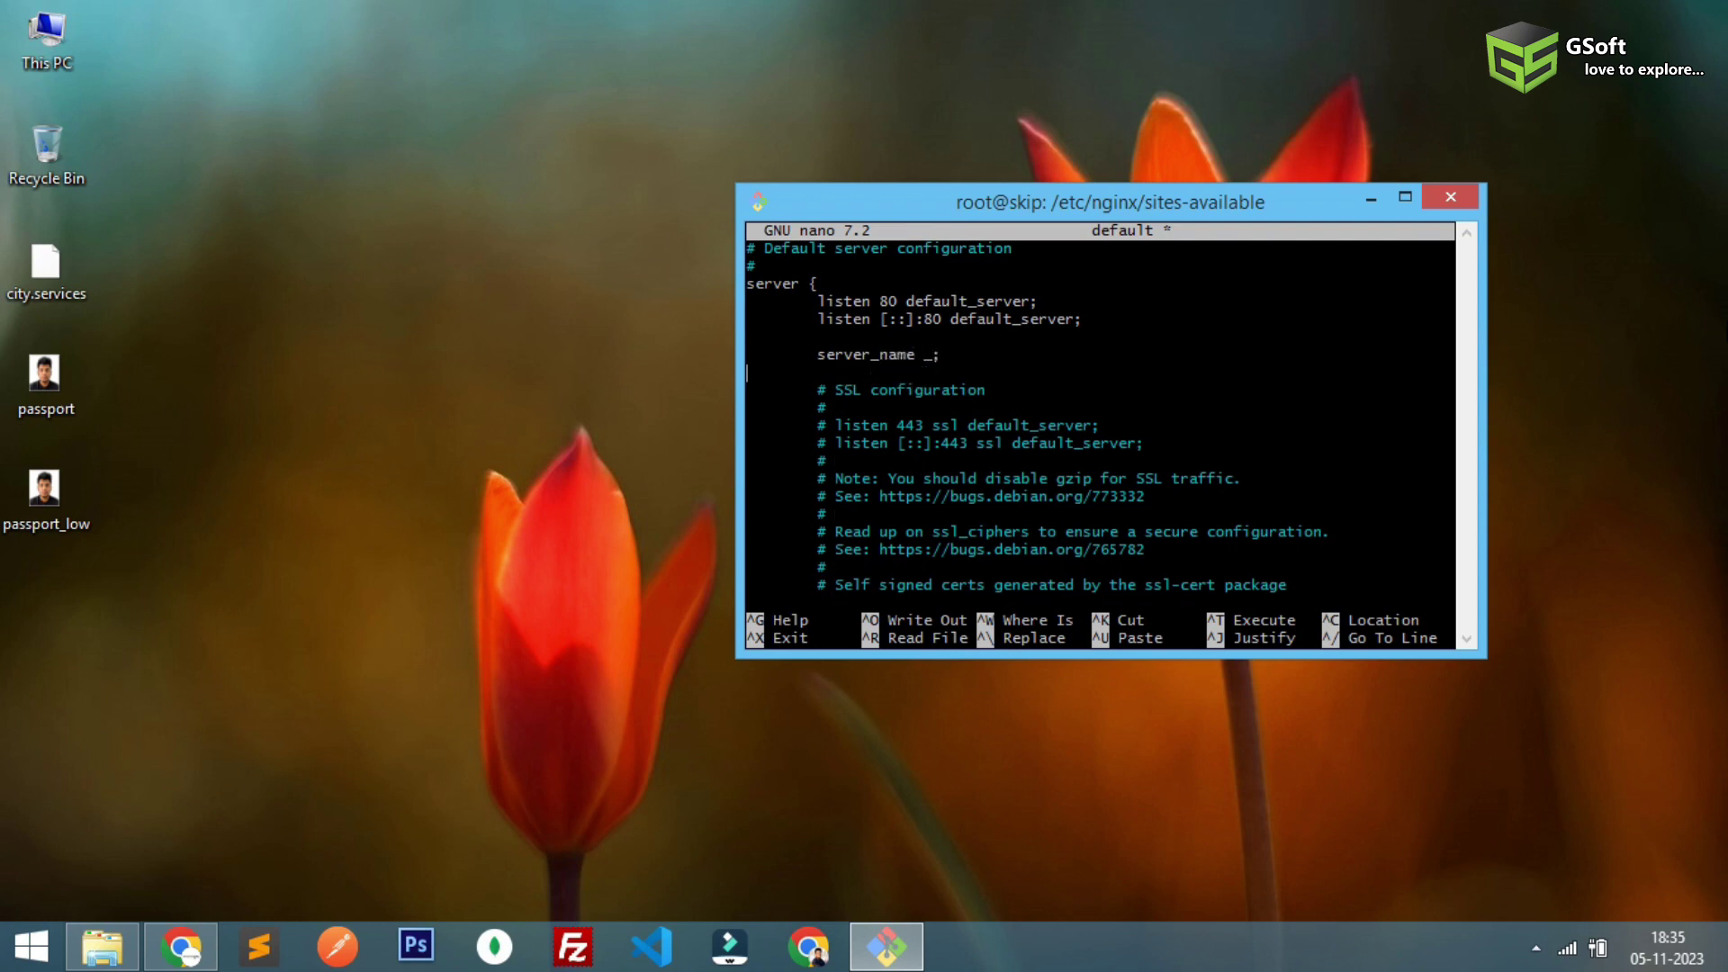
pyautogui.press('Return')
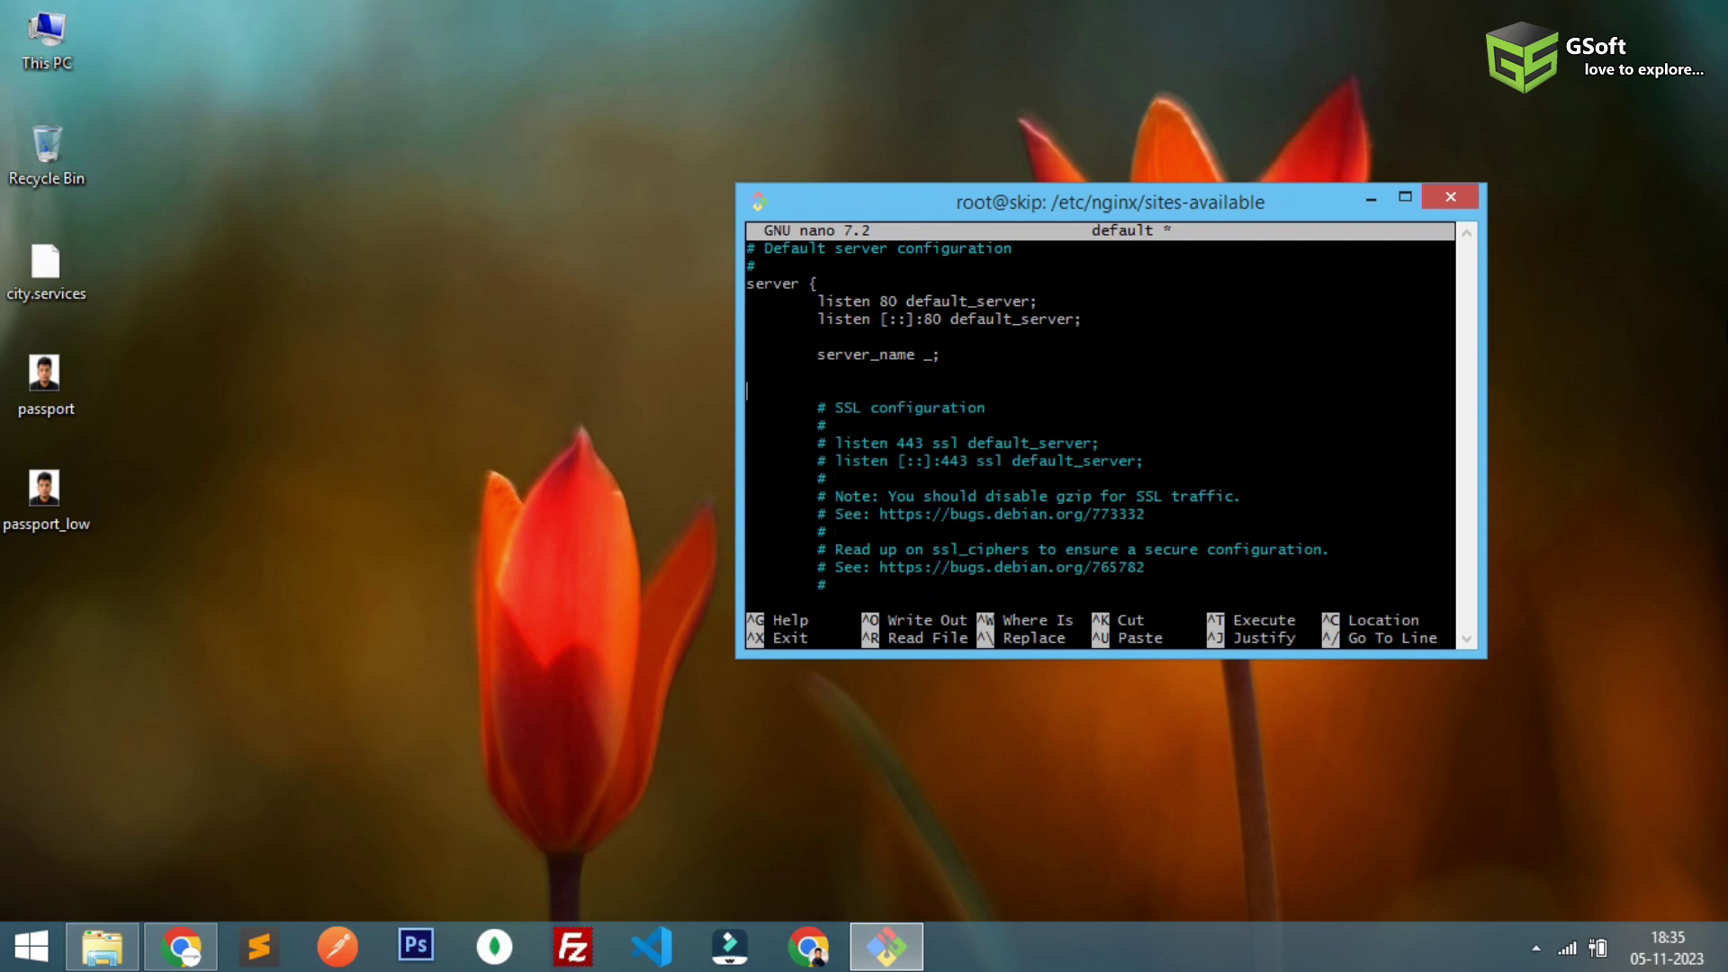
pyautogui.write('return 301 ')
pyautogui.write('htt')
pyautogui.write('ps:')
pyautogui.write('//ww')
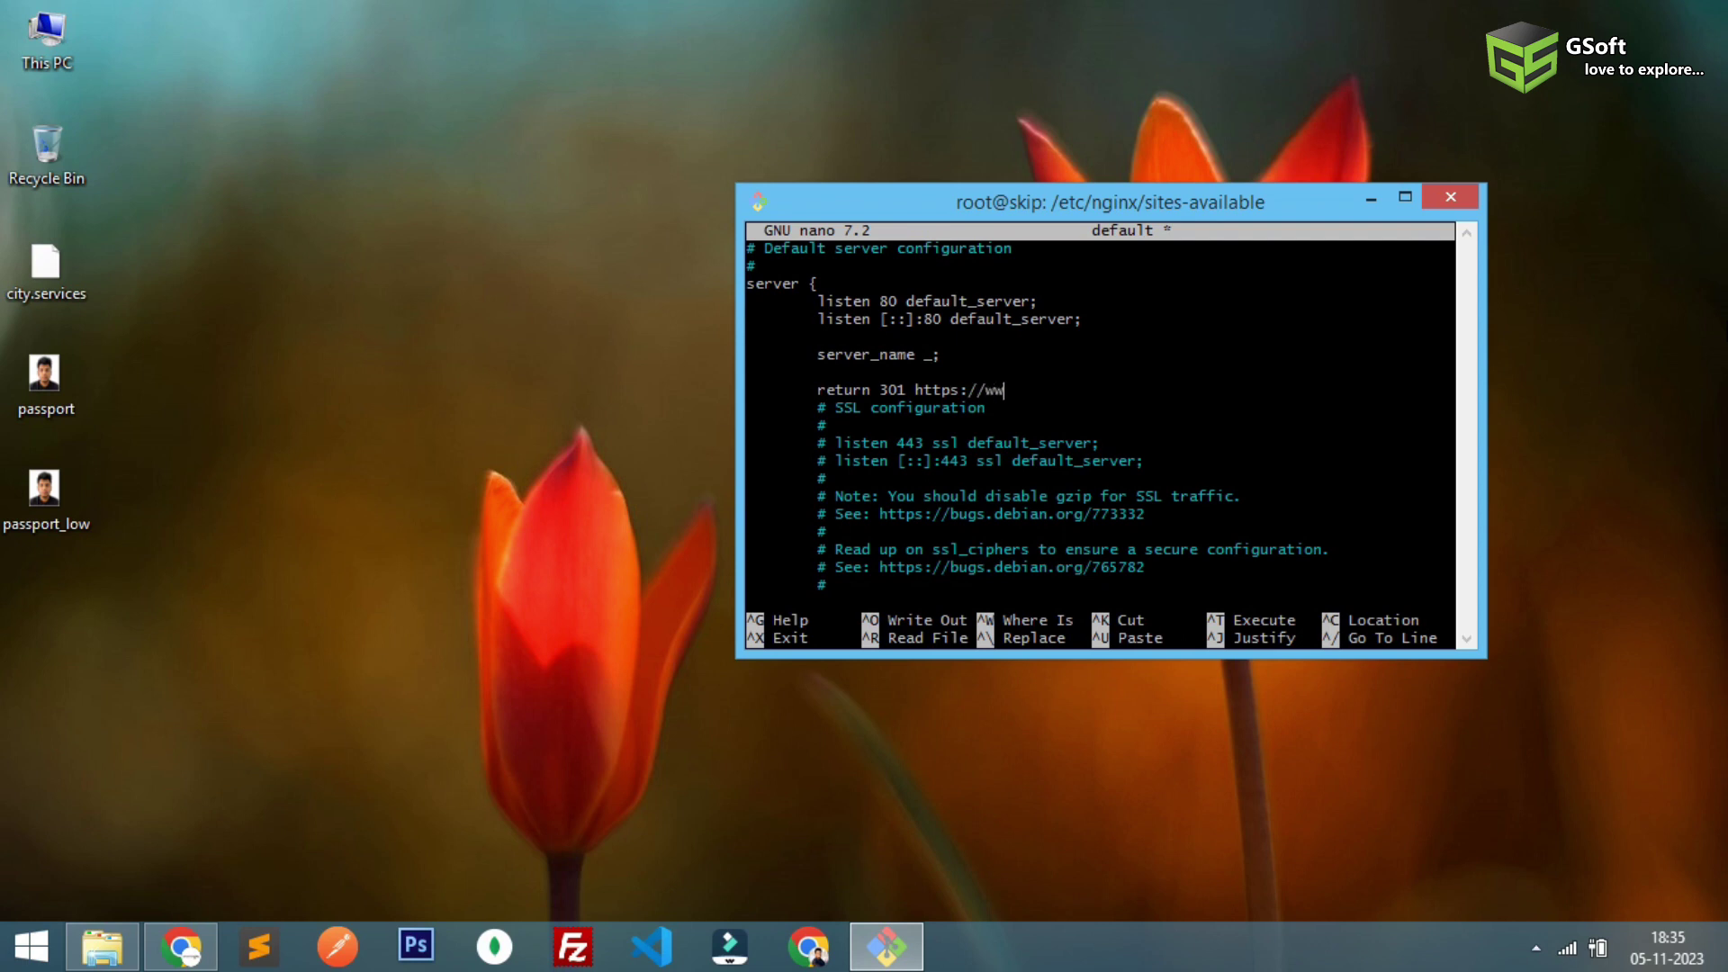
pyautogui.write('w.')
pyautogui.write('$')
pyautogui.write('hos')
pyautogui.write('t')
pyautogui.write('/')
pyautogui.write('req')
pyautogui.write('uie')
pyautogui.press('BackSpace')
pyautogui.press('BackSpace')
pyautogui.write('ri')
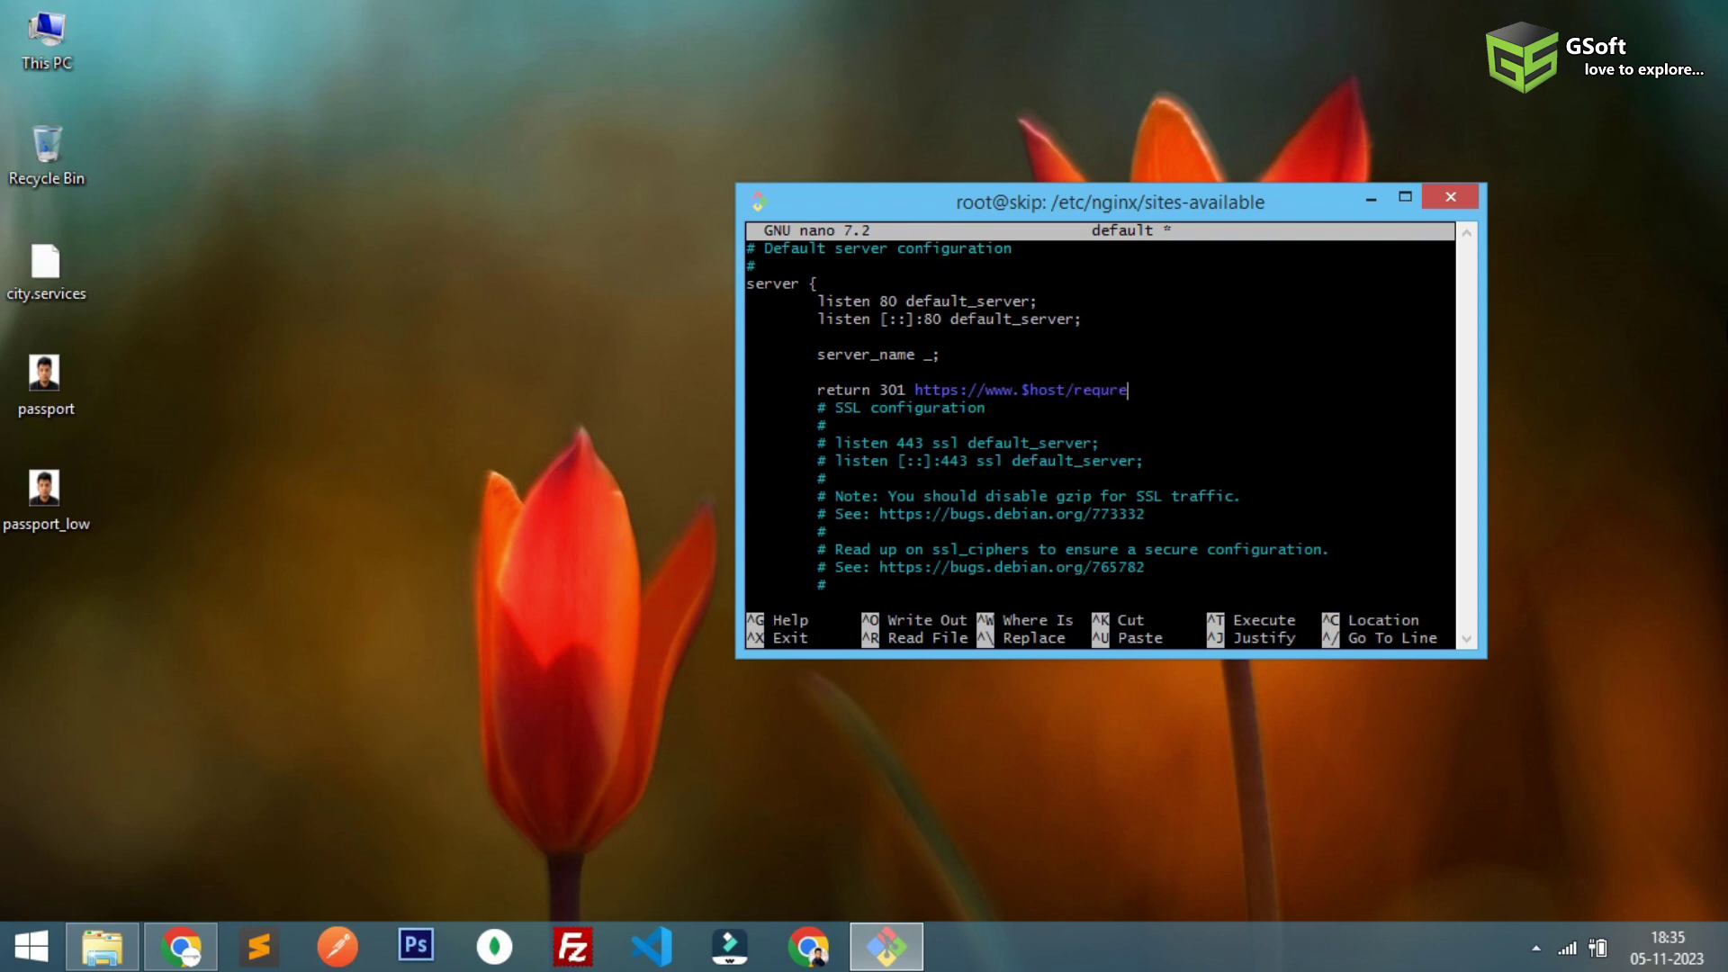
pyautogui.write('e')
pyautogui.press('BackSpace')
pyautogui.press('BackSpace')
pyautogui.press('BackSpace')
pyautogui.press('BackSpace')
pyautogui.write('uest')
pyautogui.write('_')
pyautogui.write('uri;')
pyautogui.press('Left')
pyautogui.press('Left')
pyautogui.press('Left')
pyautogui.press('BackSpace')
pyautogui.write('$')
pyautogui.press('Return')
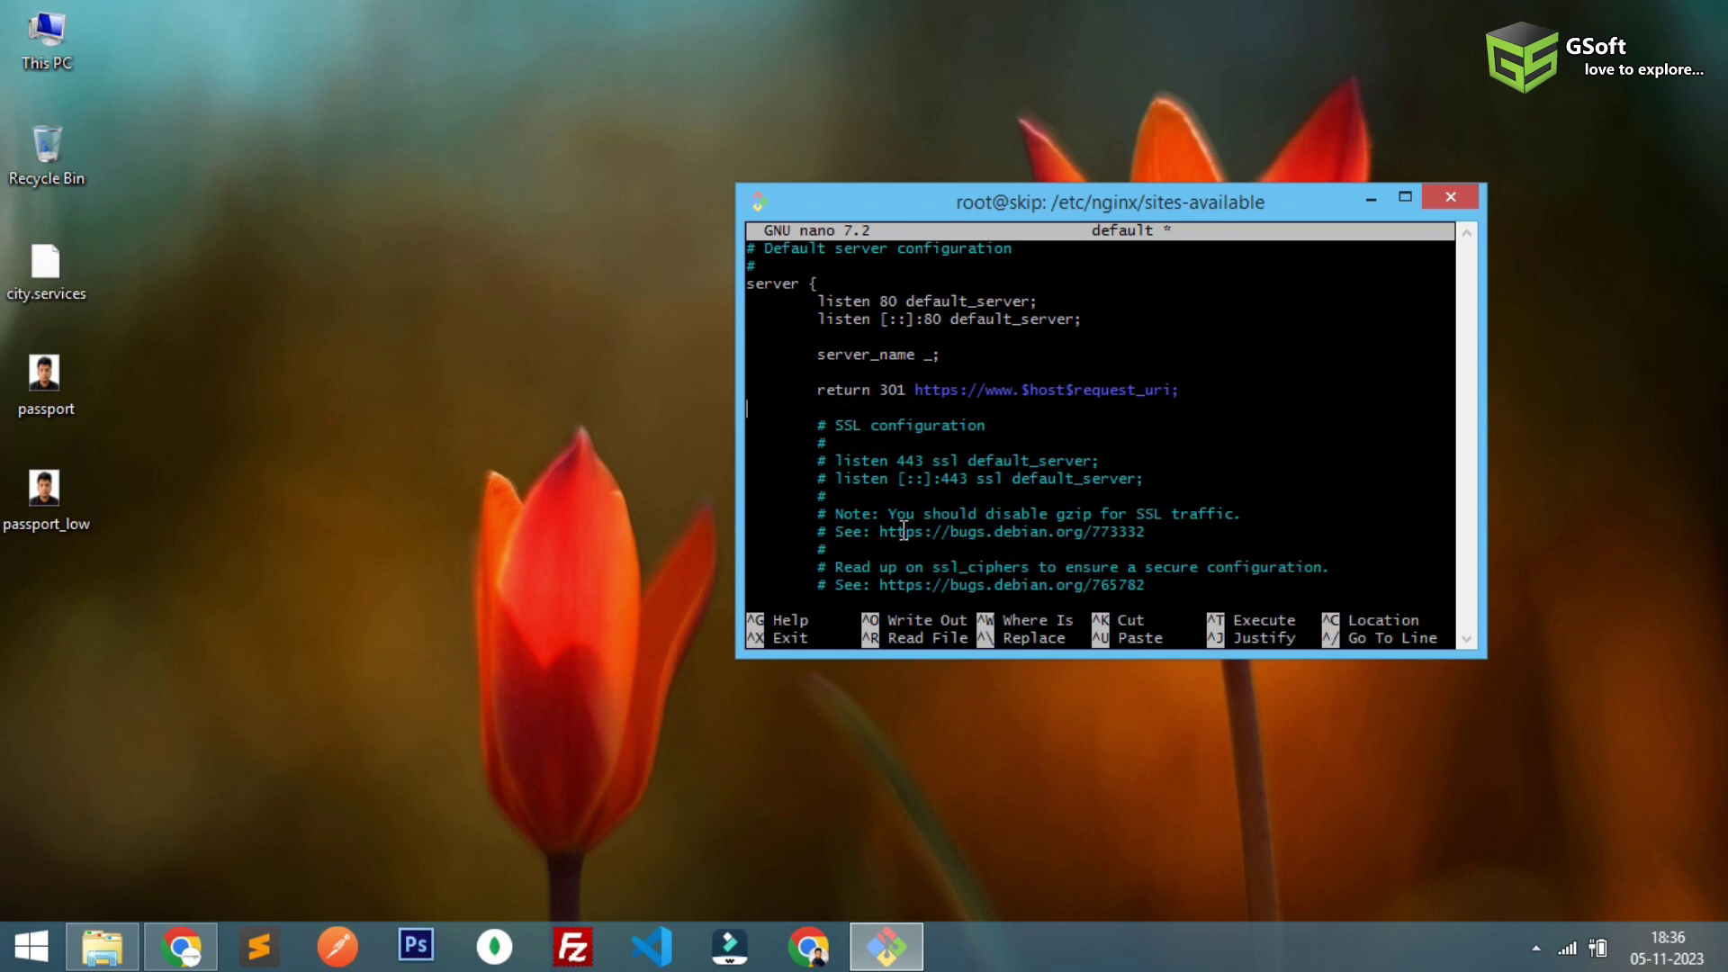
# Step: Save the default file, exit nano, and reload nginx.service with sudo systemctl
pyautogui.hotkey('ctrl', 'x')
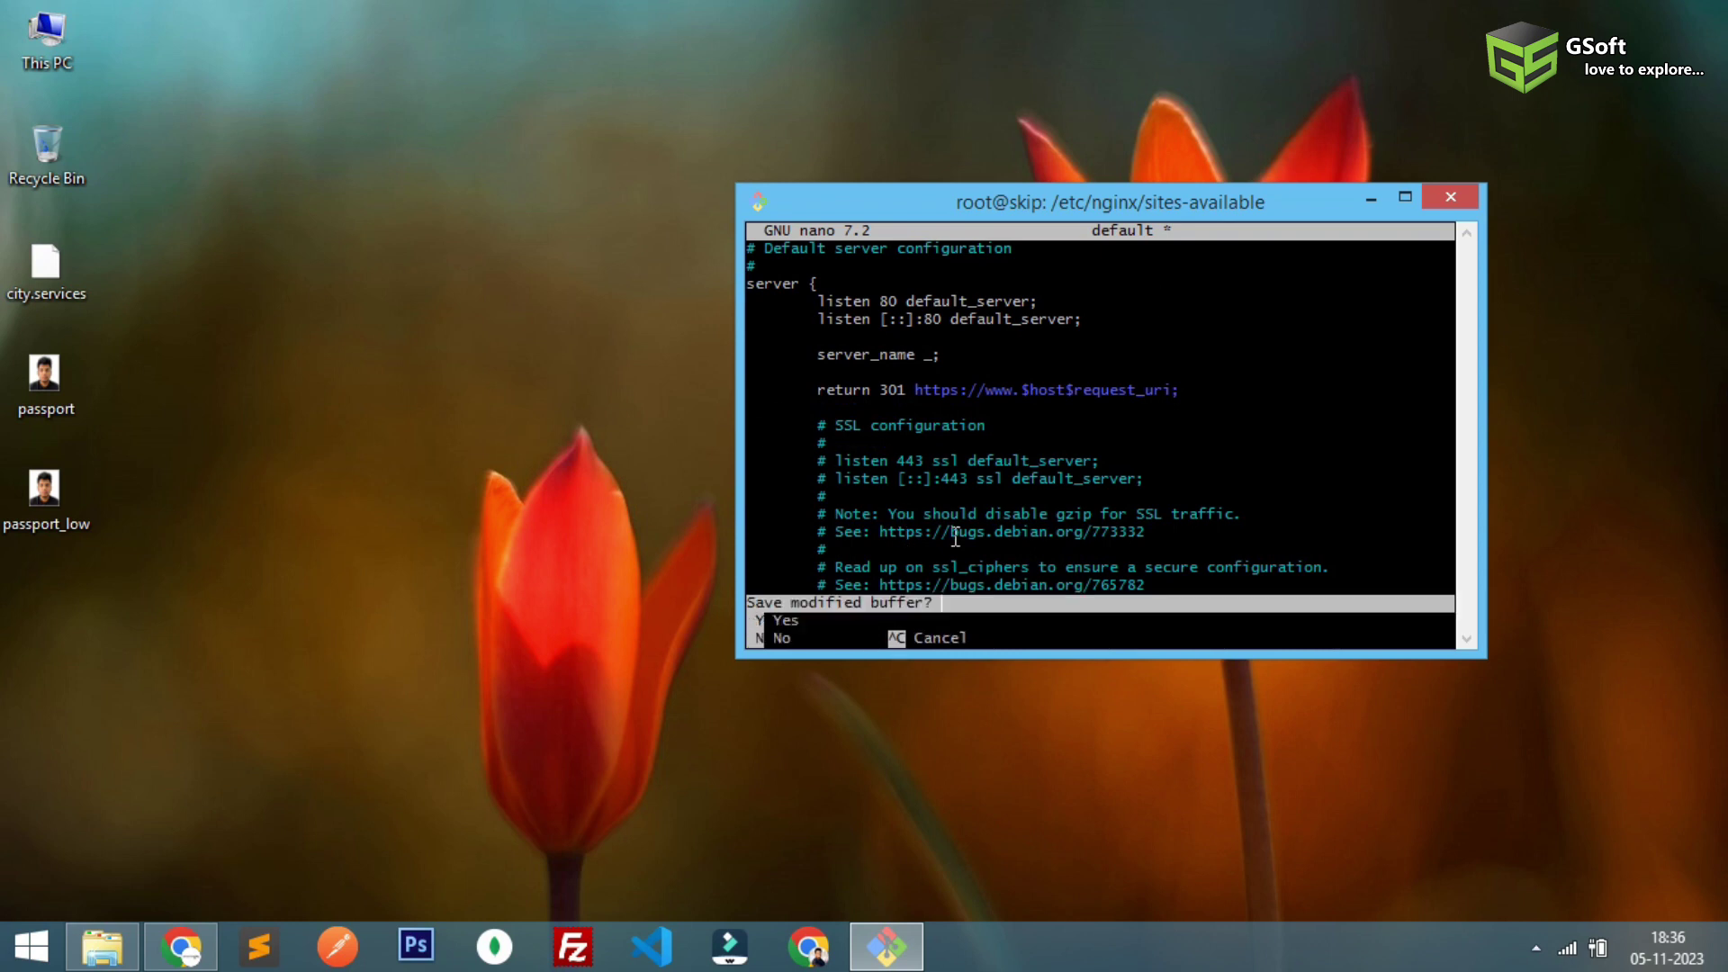
pyautogui.press('y')
pyautogui.press('Return')
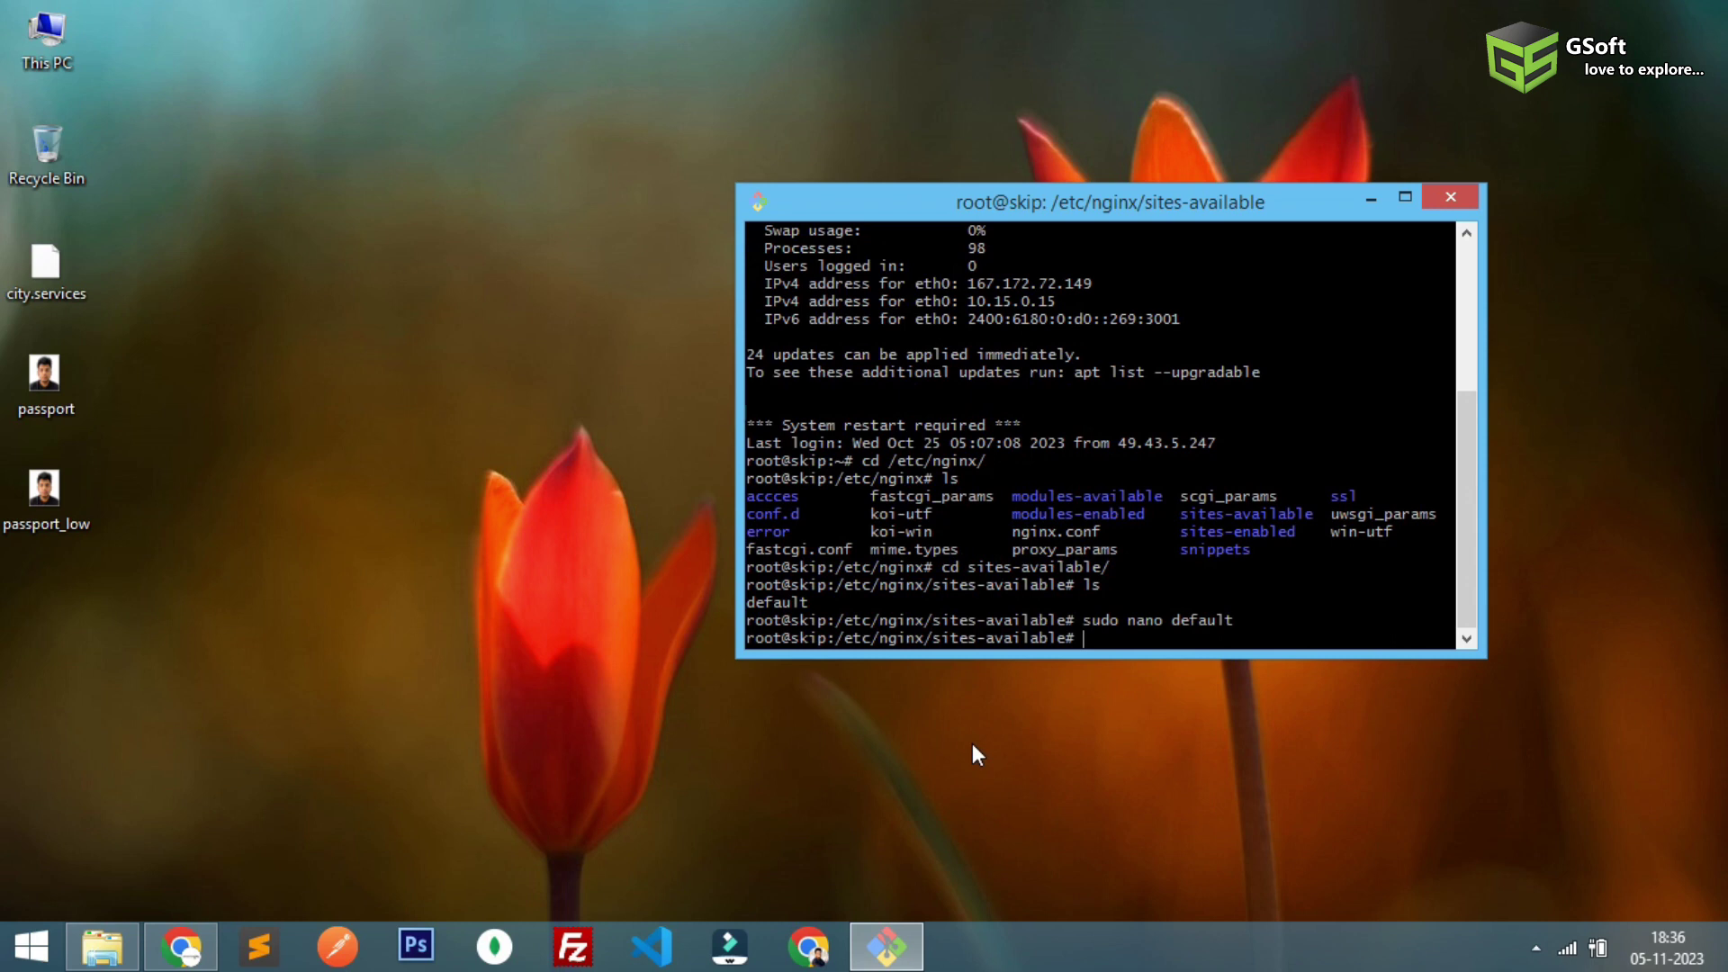
pyautogui.press('Up')
pyautogui.press('Up')
pyautogui.press('Up')
pyautogui.press('Up')
pyautogui.press('Up')
pyautogui.press('Up')
pyautogui.press('Up')
pyautogui.press('Up')
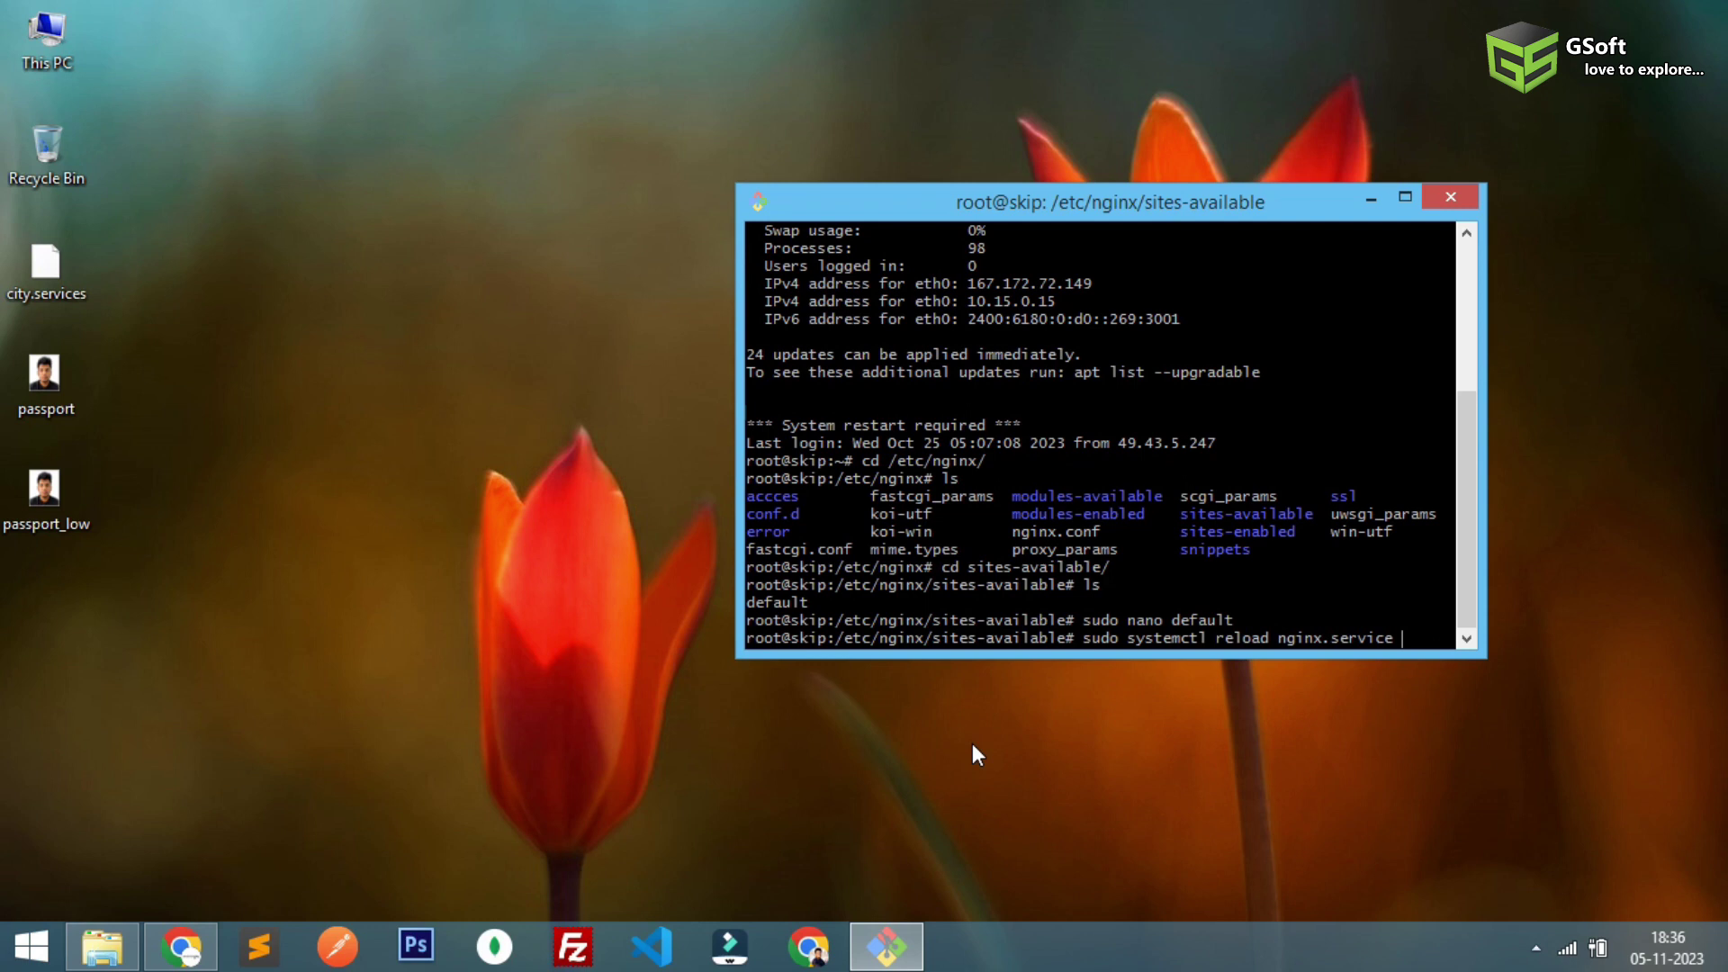
pyautogui.press('Return')
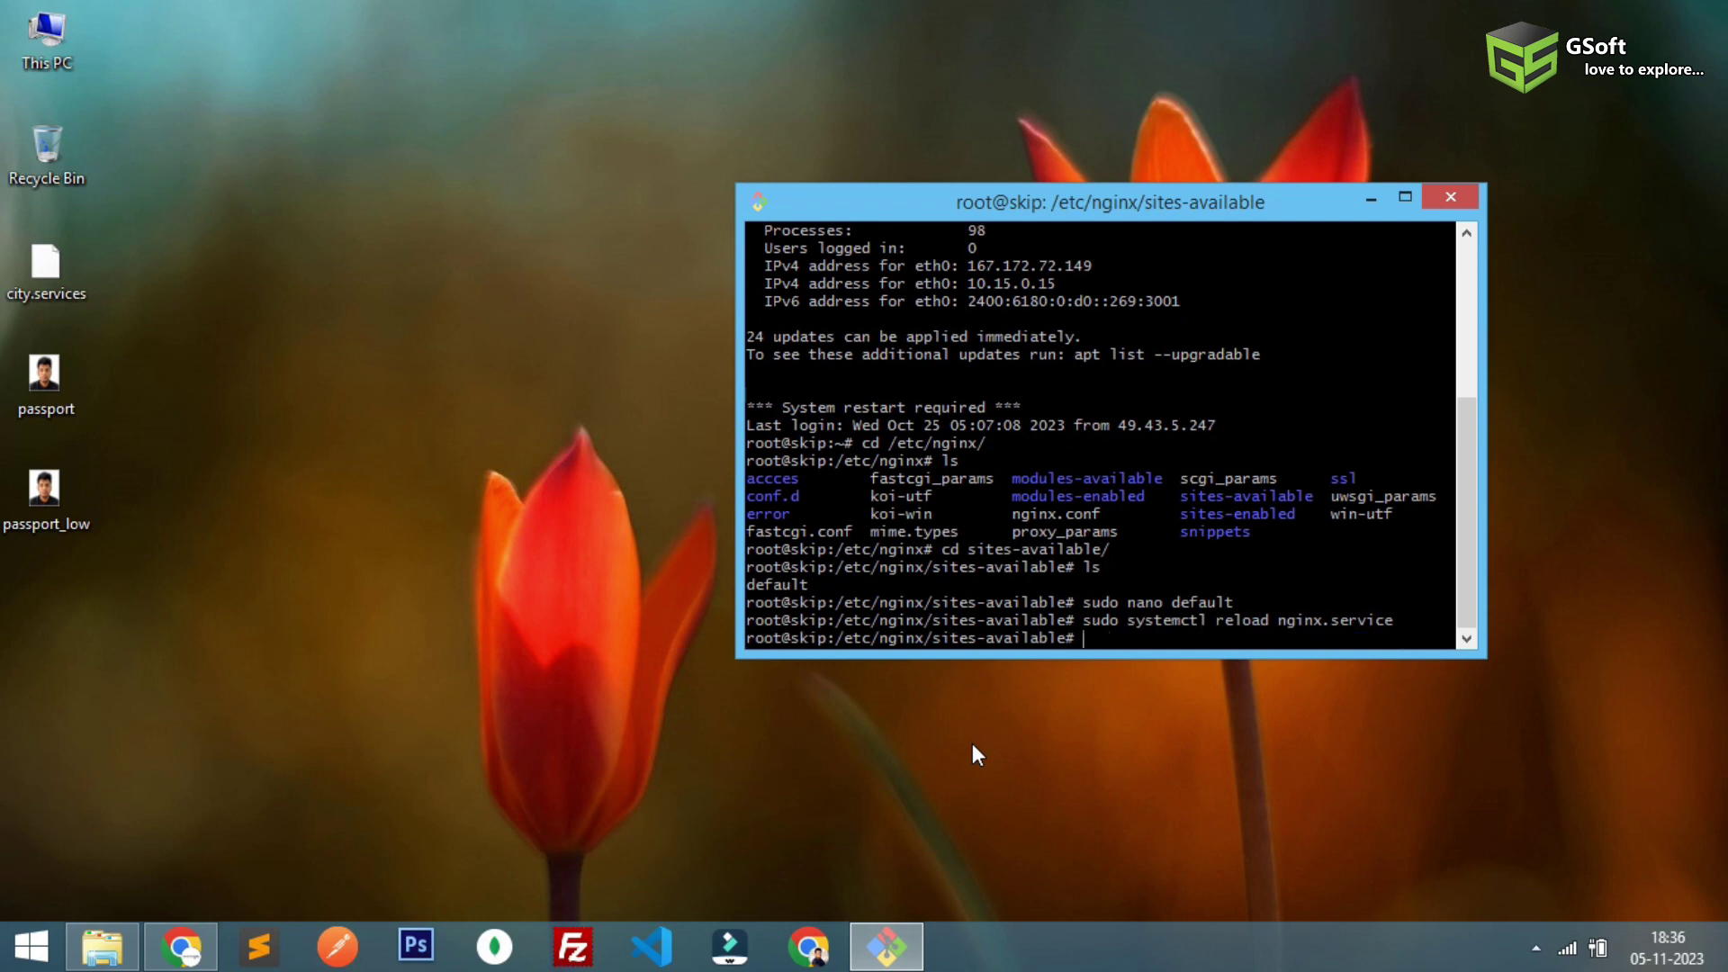
# Step: Stop and then start nginx.service with sudo systemctl
pyautogui.press('Up')
pyautogui.press('Up')
pyautogui.press('Up')
pyautogui.press('Up')
pyautogui.press('Down')
pyautogui.press('Down')
pyautogui.press('Up')
pyautogui.press('Up')
pyautogui.press('Up')
pyautogui.press('Up')
pyautogui.press('Up')
pyautogui.press('Return')
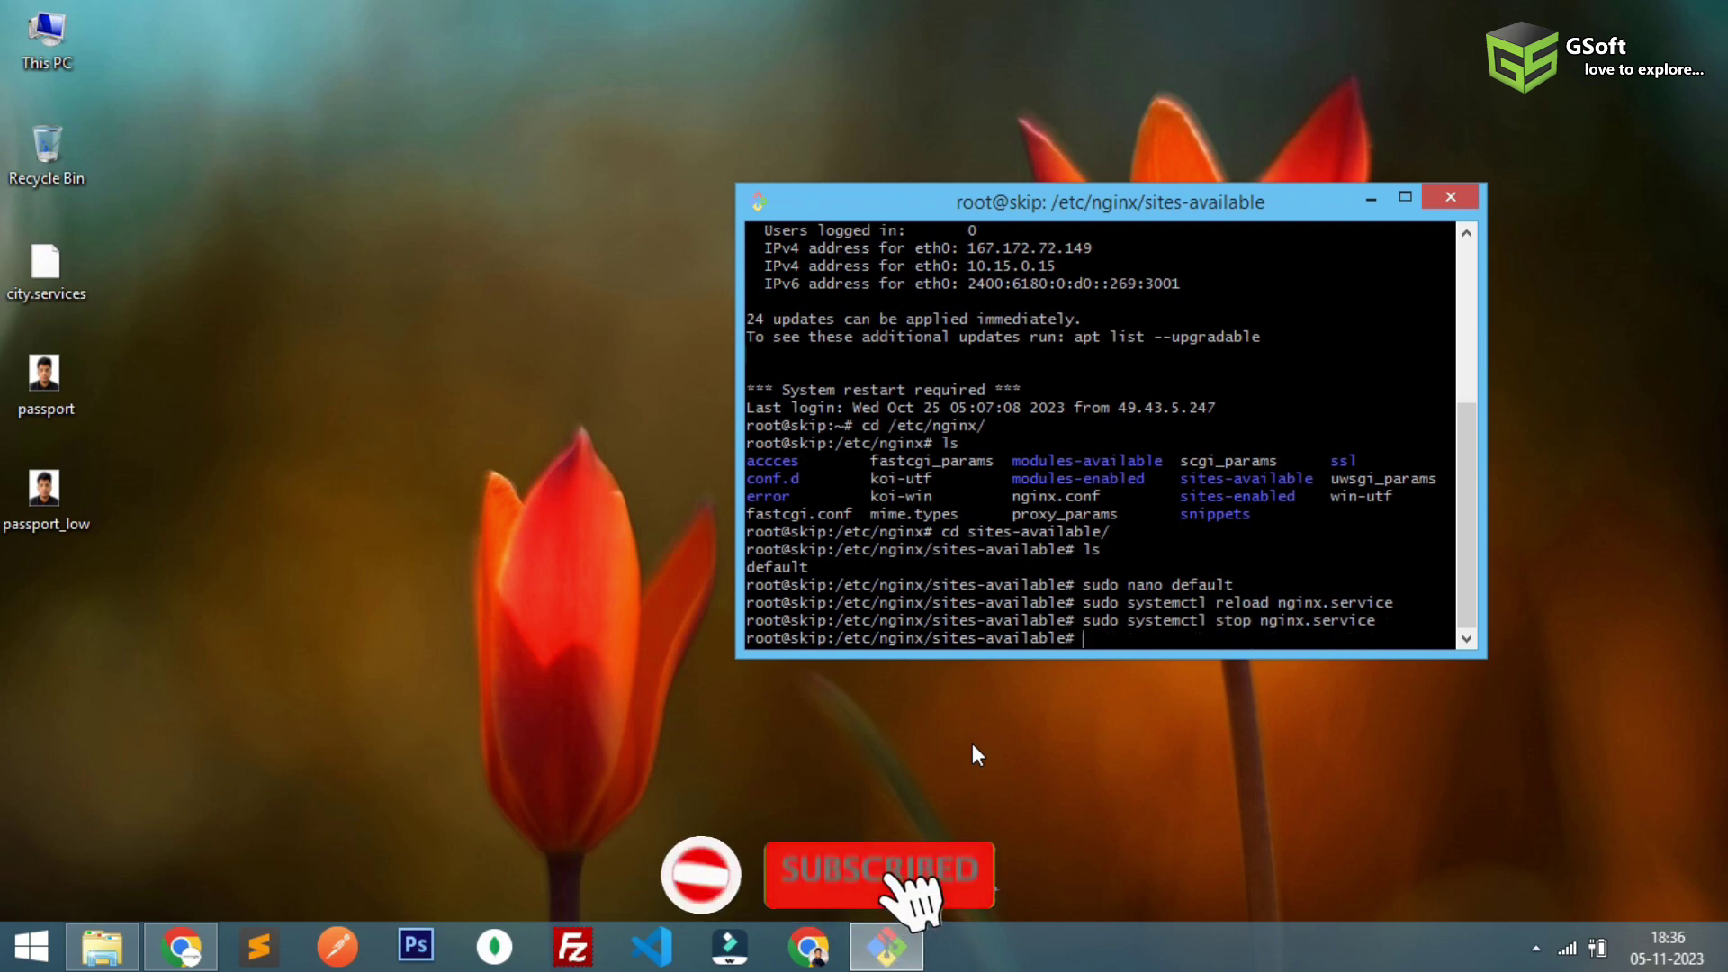
pyautogui.press('Up')
pyautogui.press('Up')
pyautogui.press('Up')
pyautogui.press('Up')
pyautogui.press('Up')
pyautogui.press('Down')
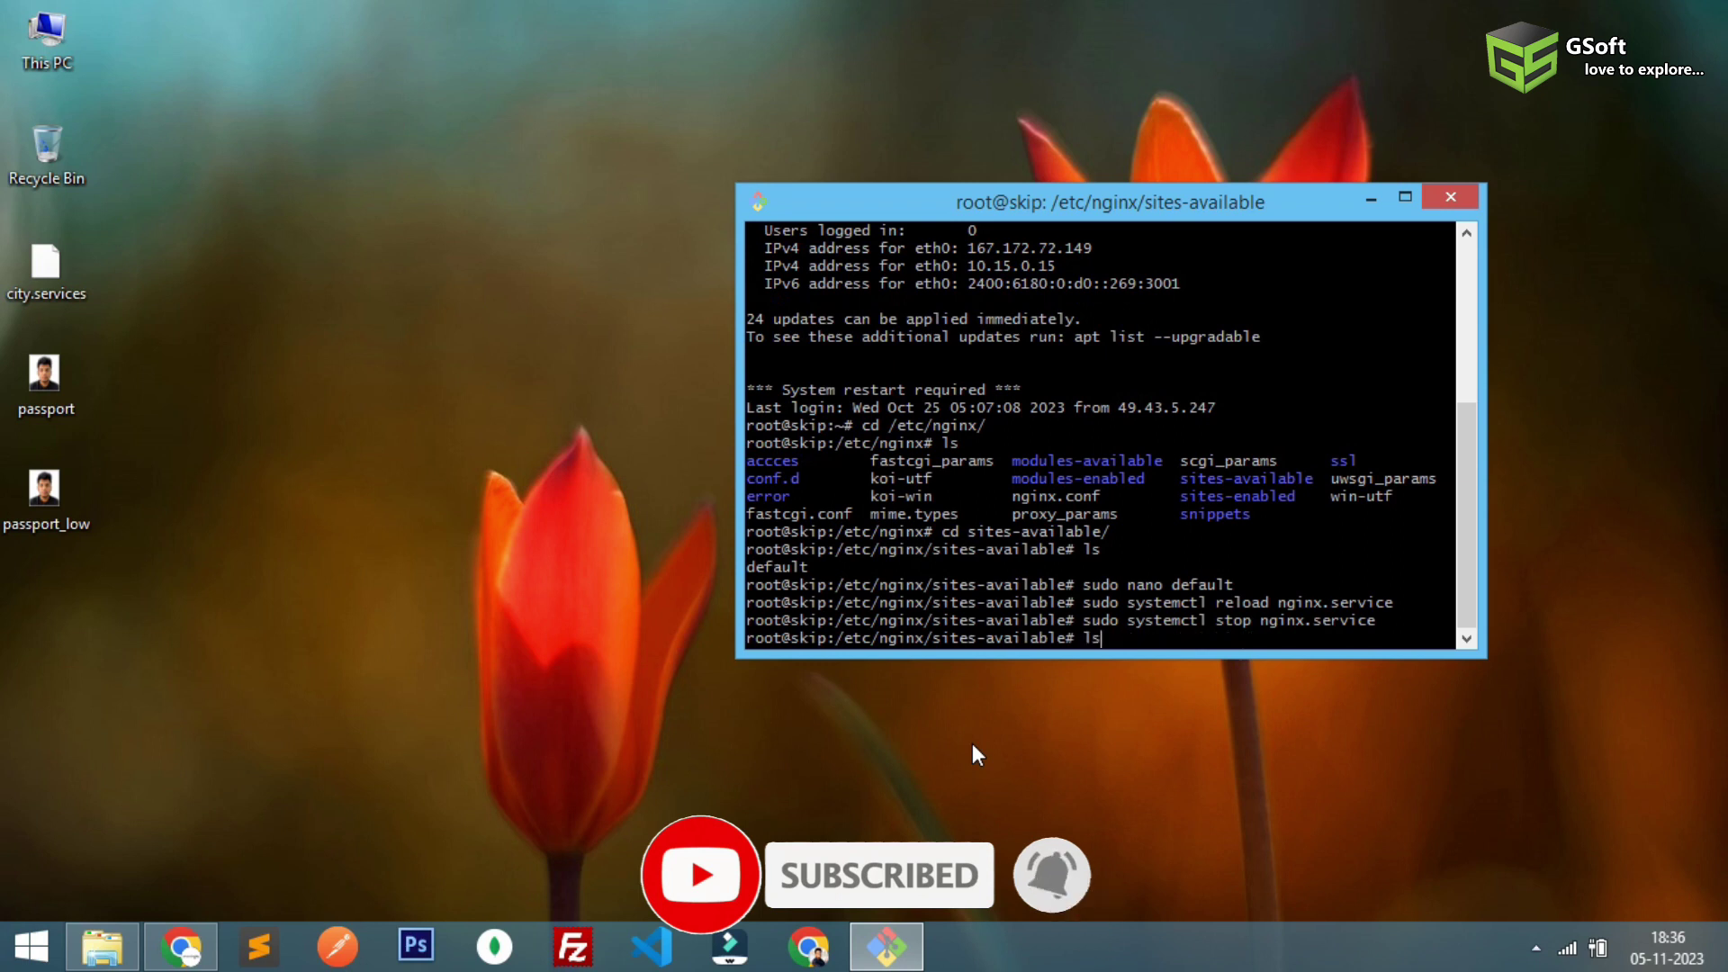
pyautogui.press('Down')
pyautogui.press('Down')
pyautogui.press('Up')
pyautogui.press('Up')
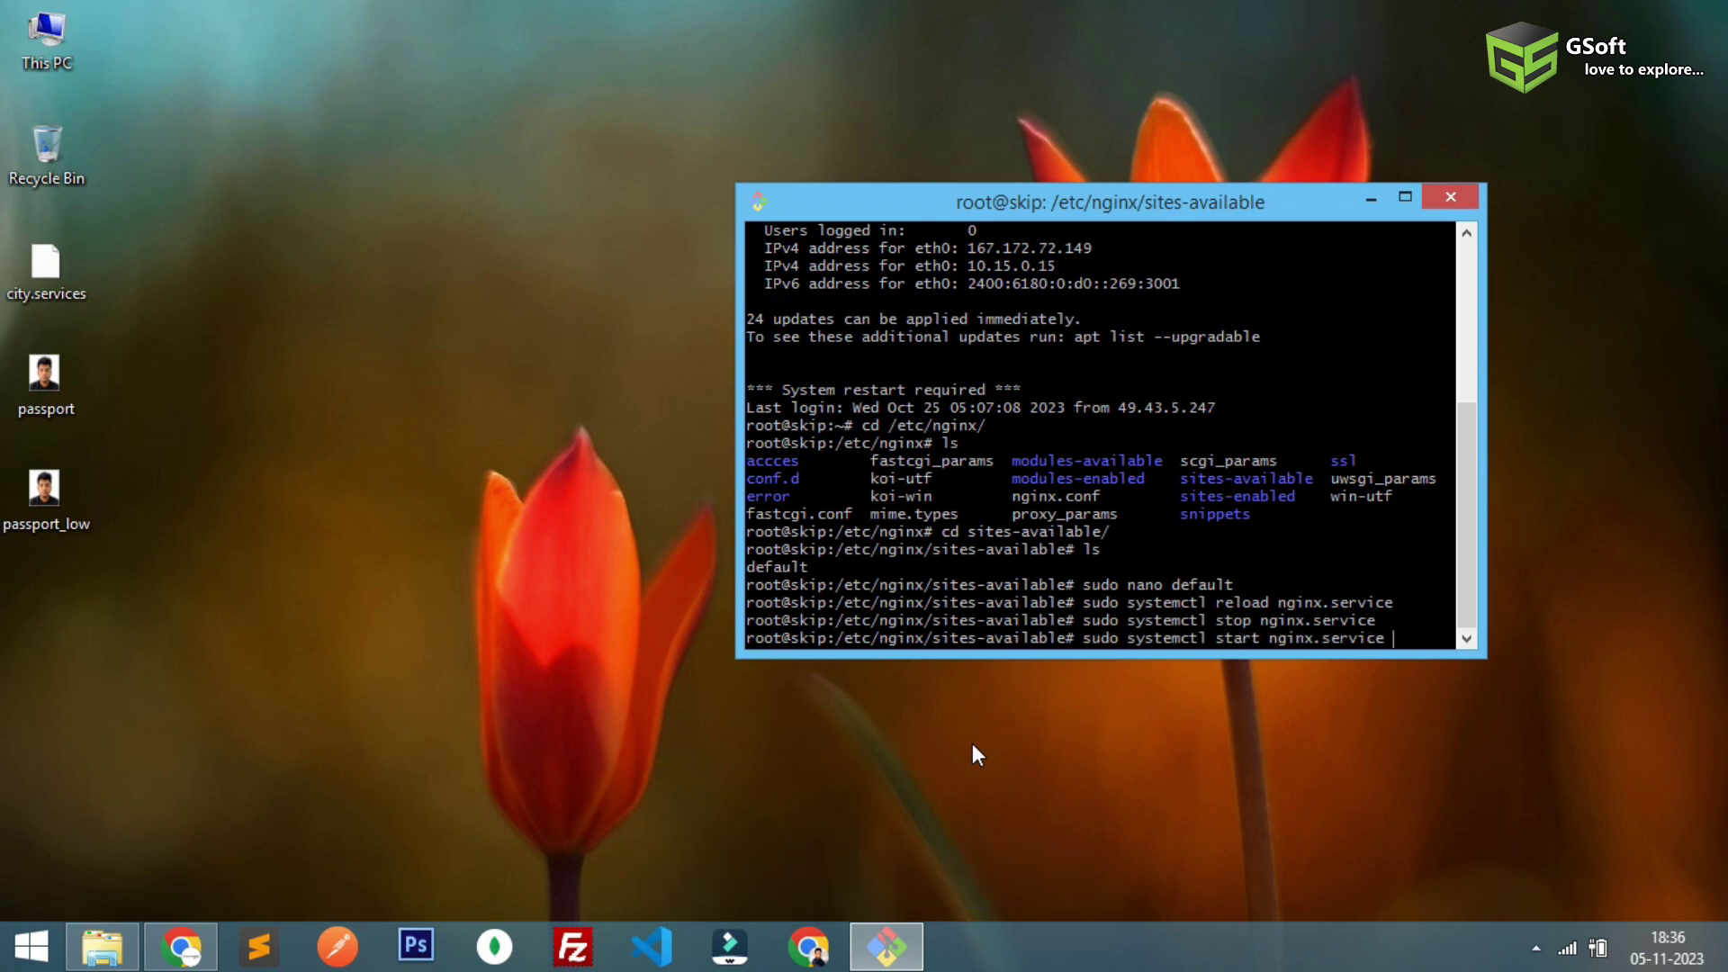
pyautogui.press('Return')
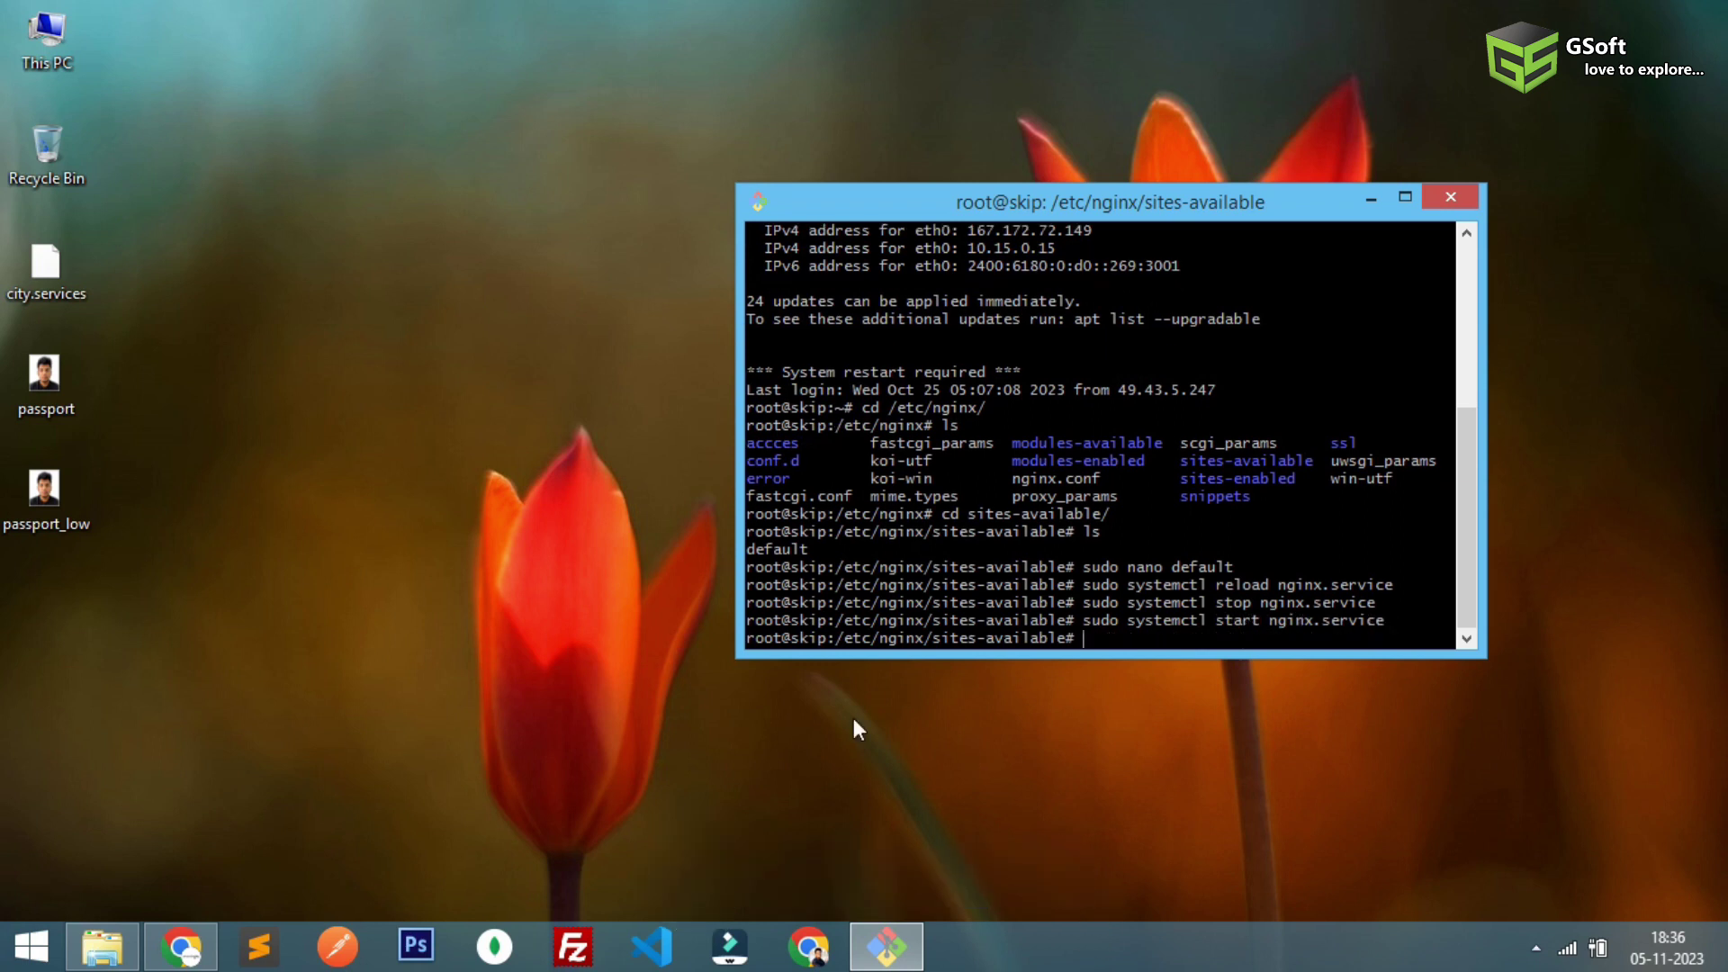
# Step: Bring up Chrome, open an Incognito window, allow location, and reveal the full address
pyautogui.click(182, 945)
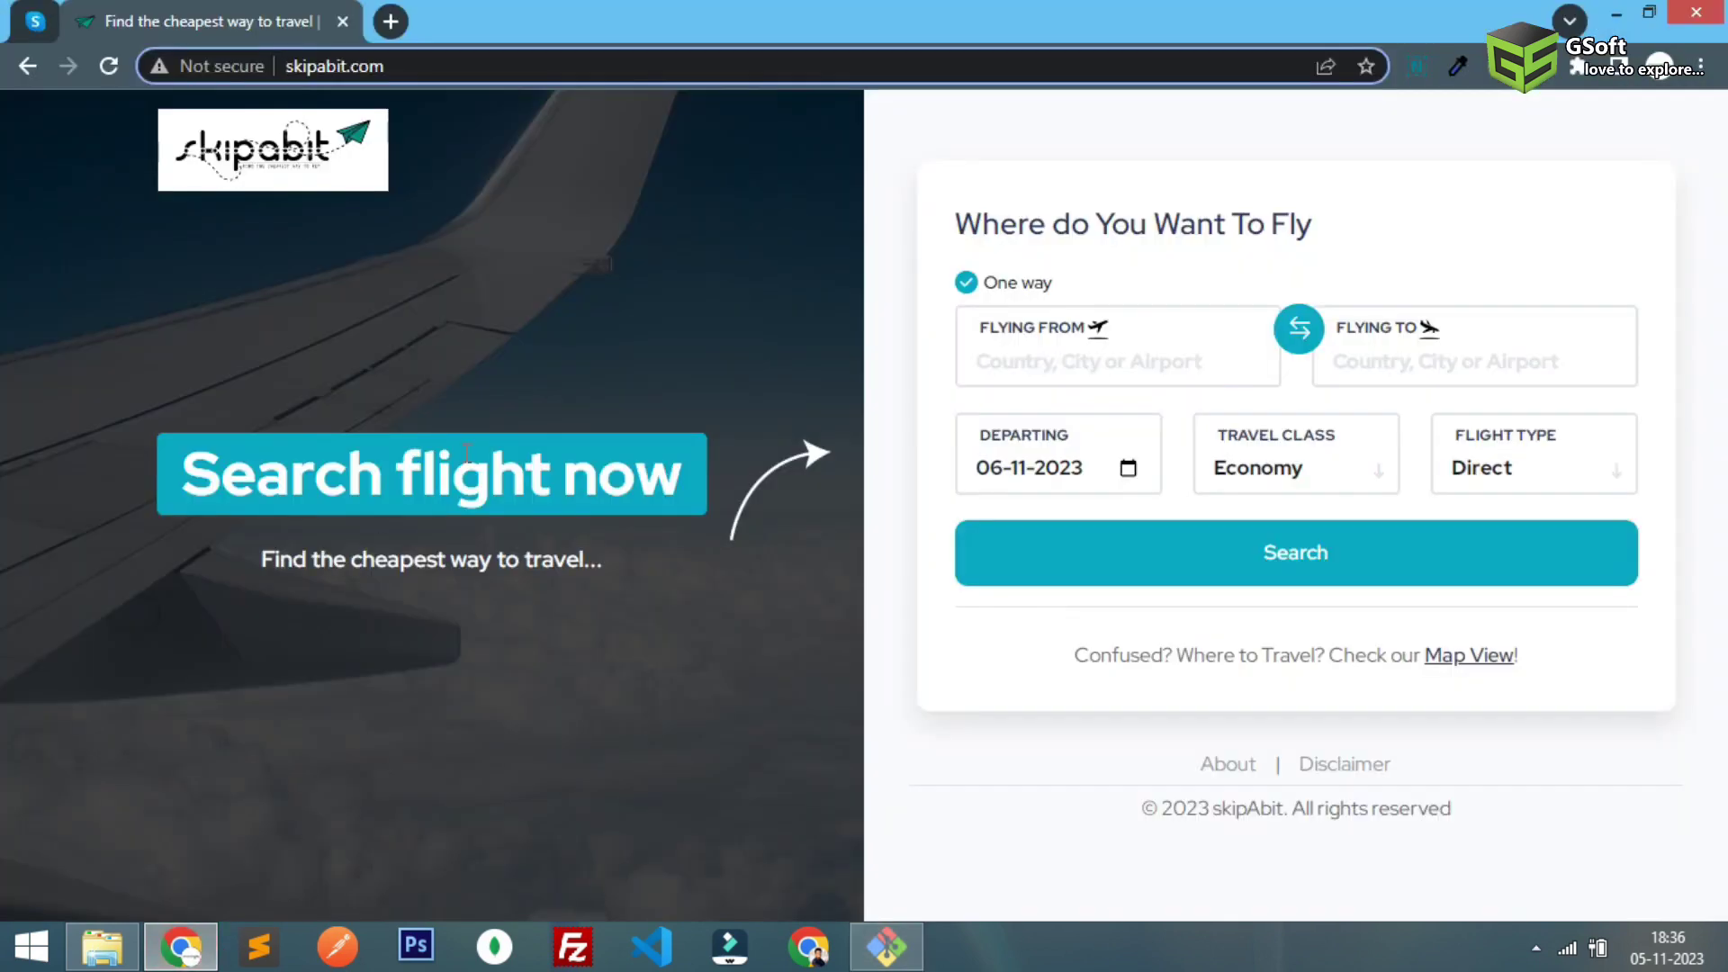
pyautogui.hotkey('ctrl', 'shift', 'n')
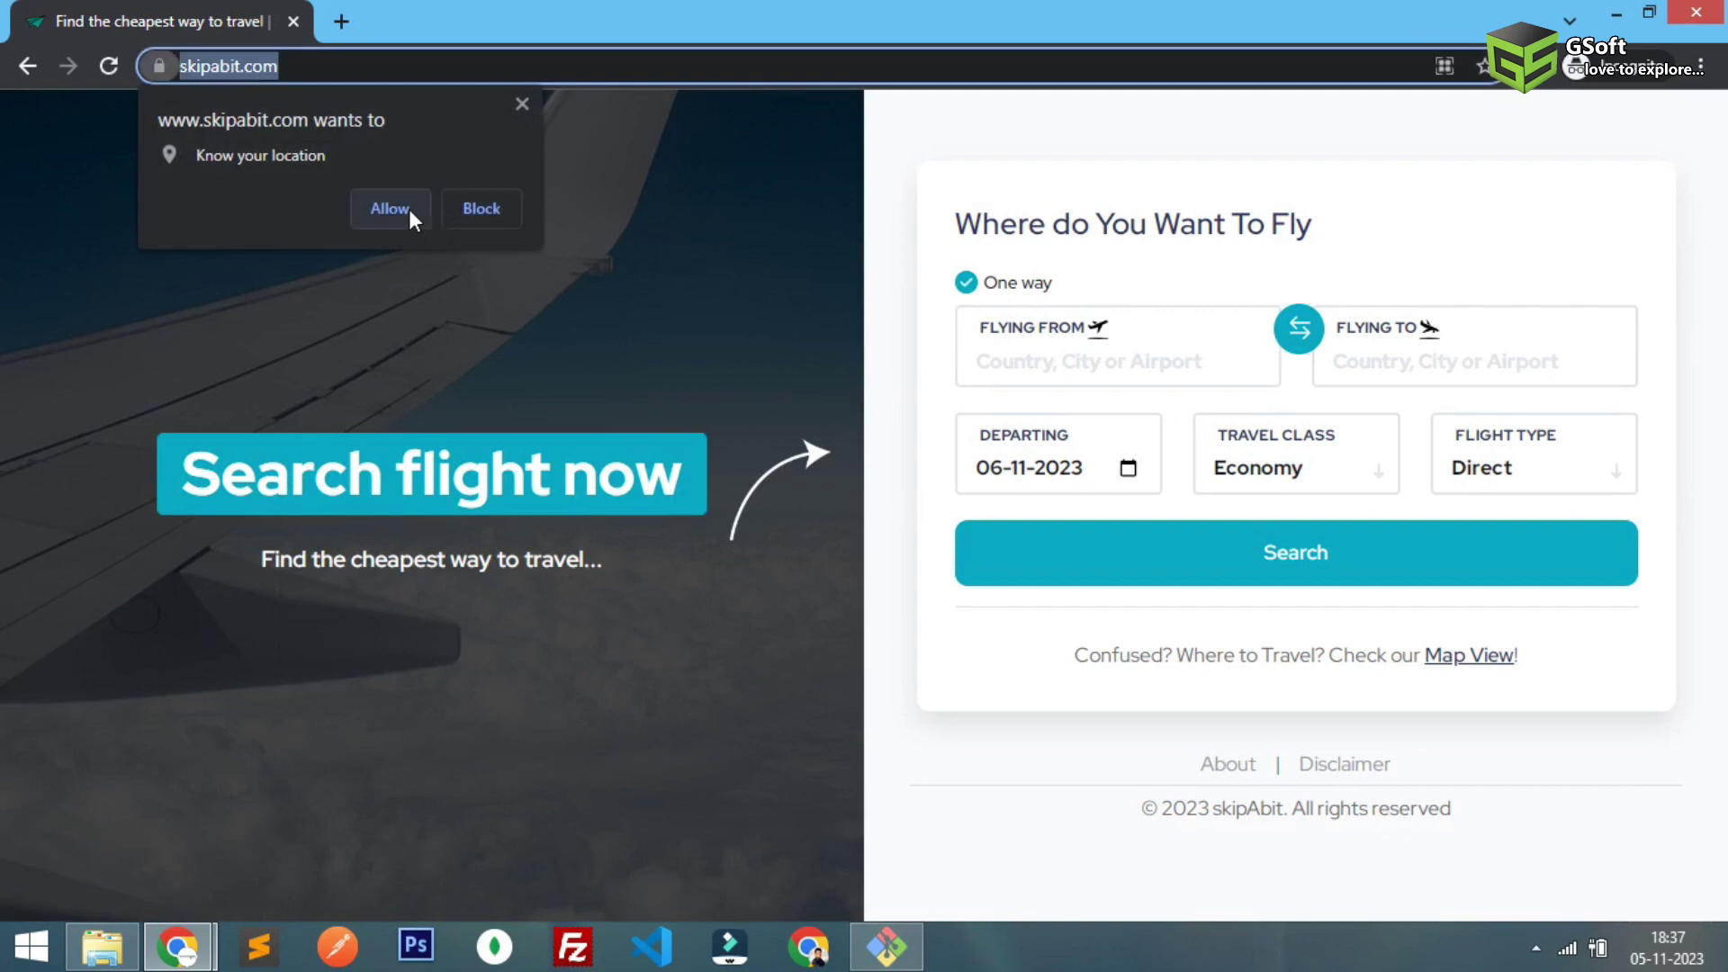
pyautogui.click(389, 209)
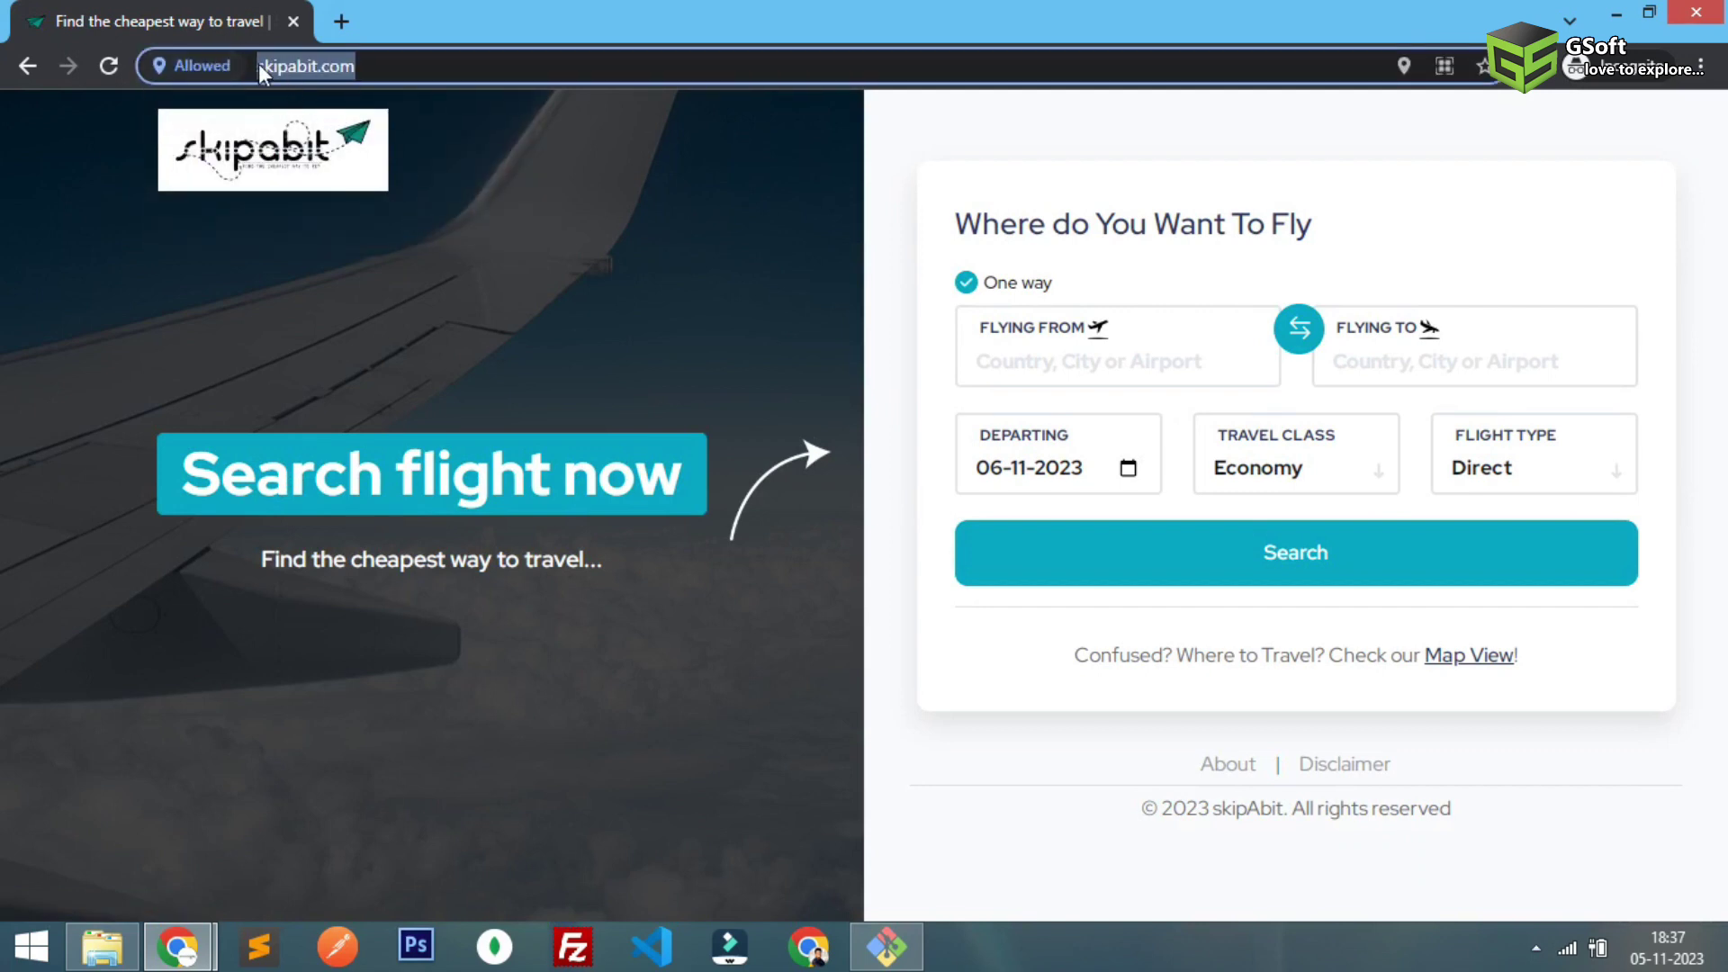
pyautogui.click(299, 67)
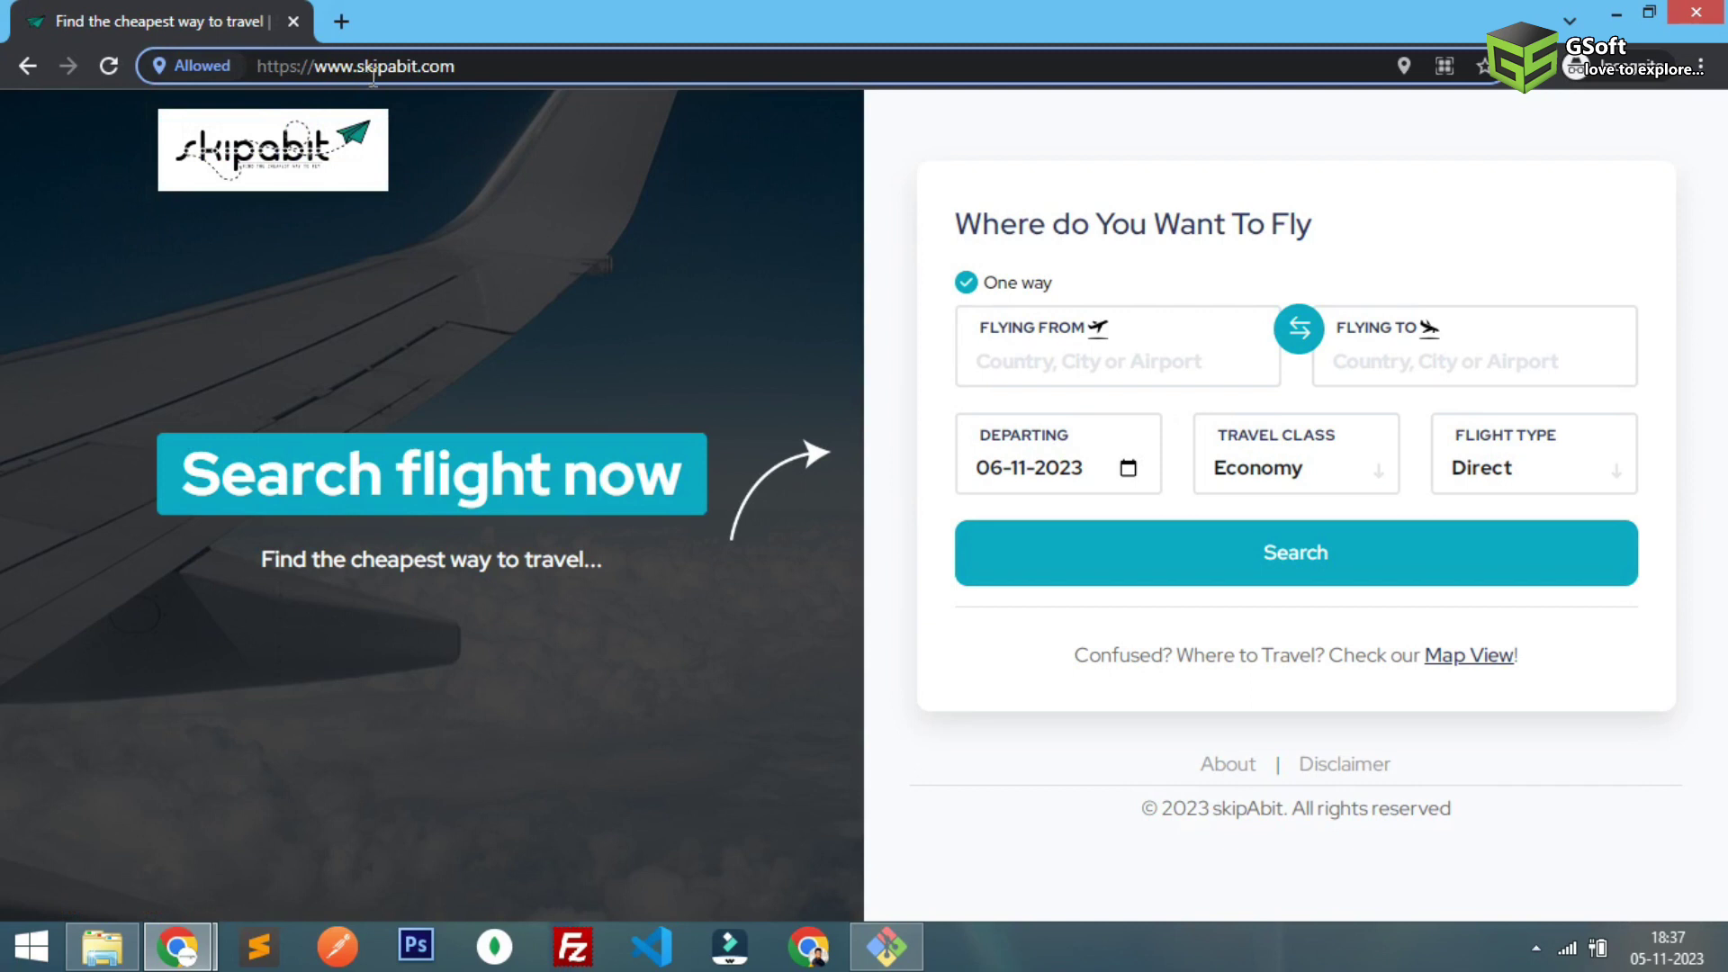
pyautogui.click(342, 22)
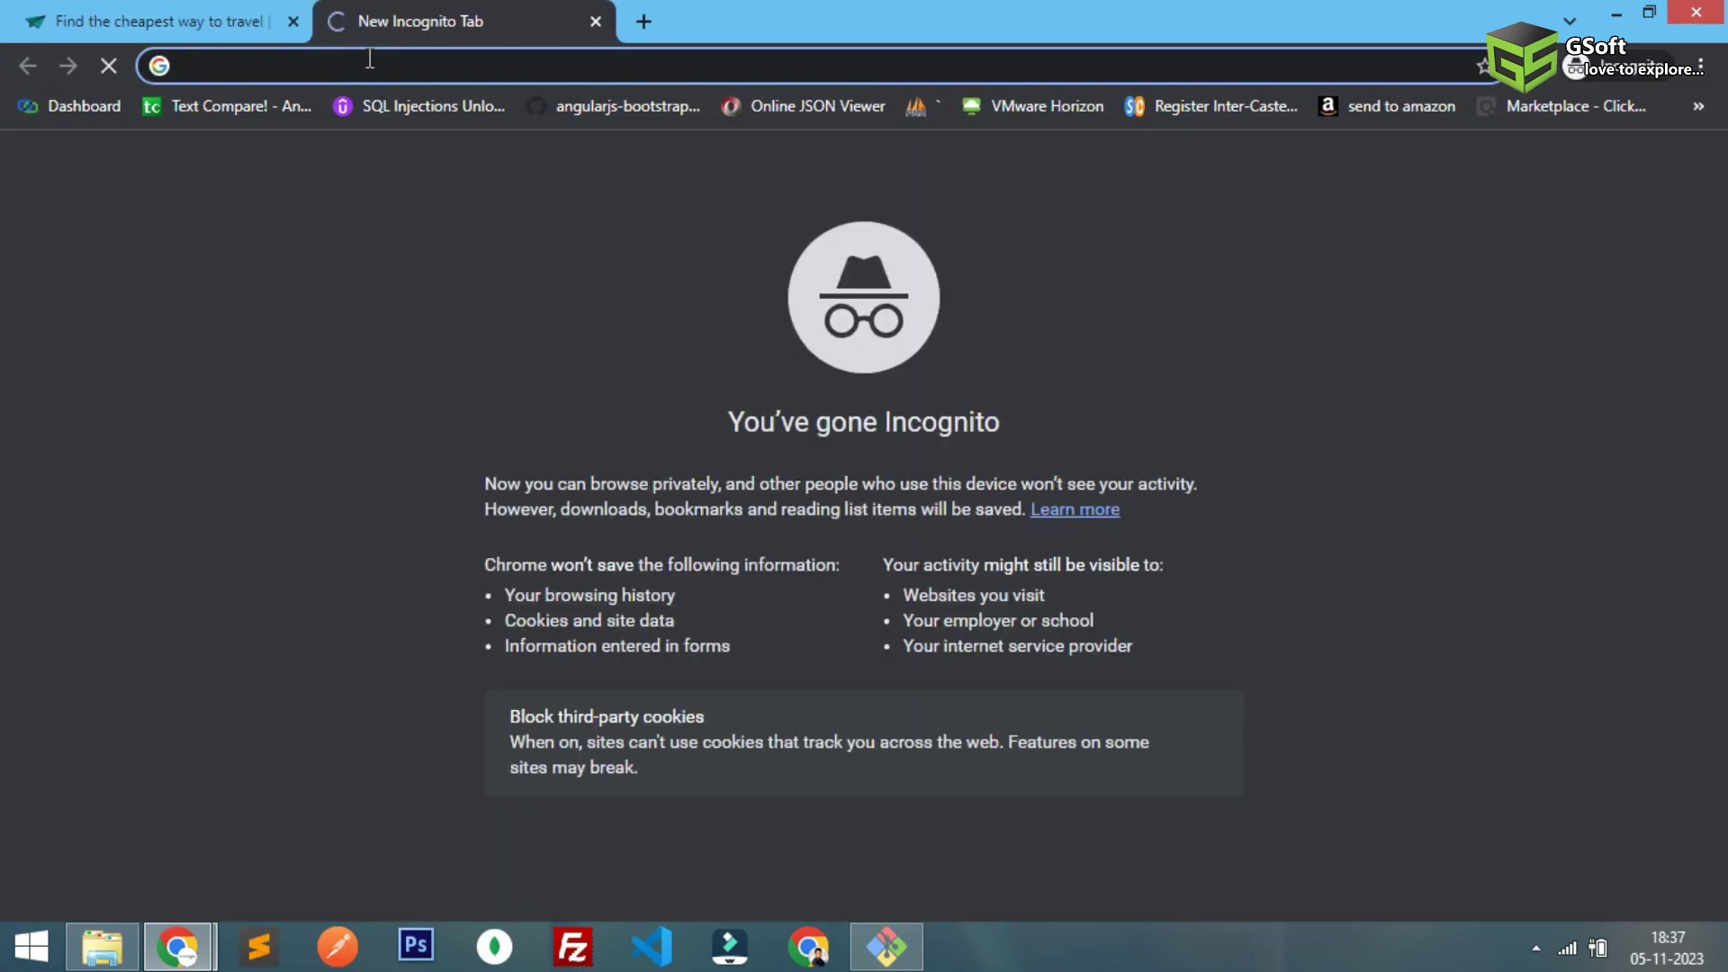
pyautogui.write('http')
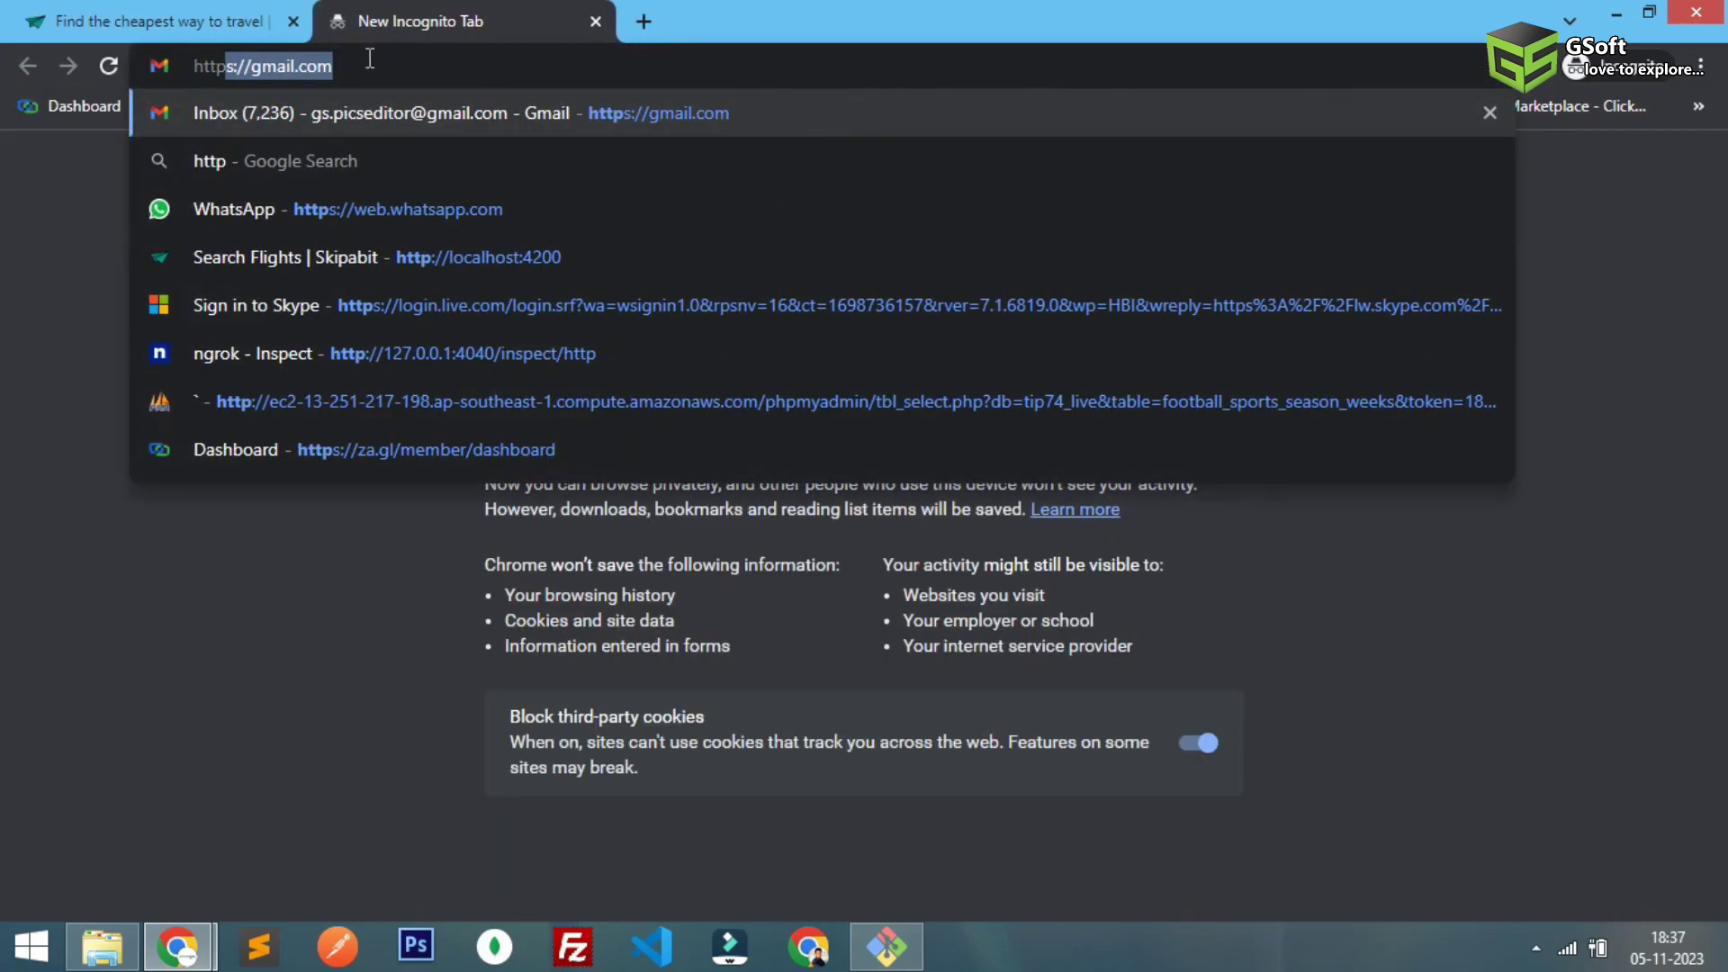
pyautogui.write('://s')
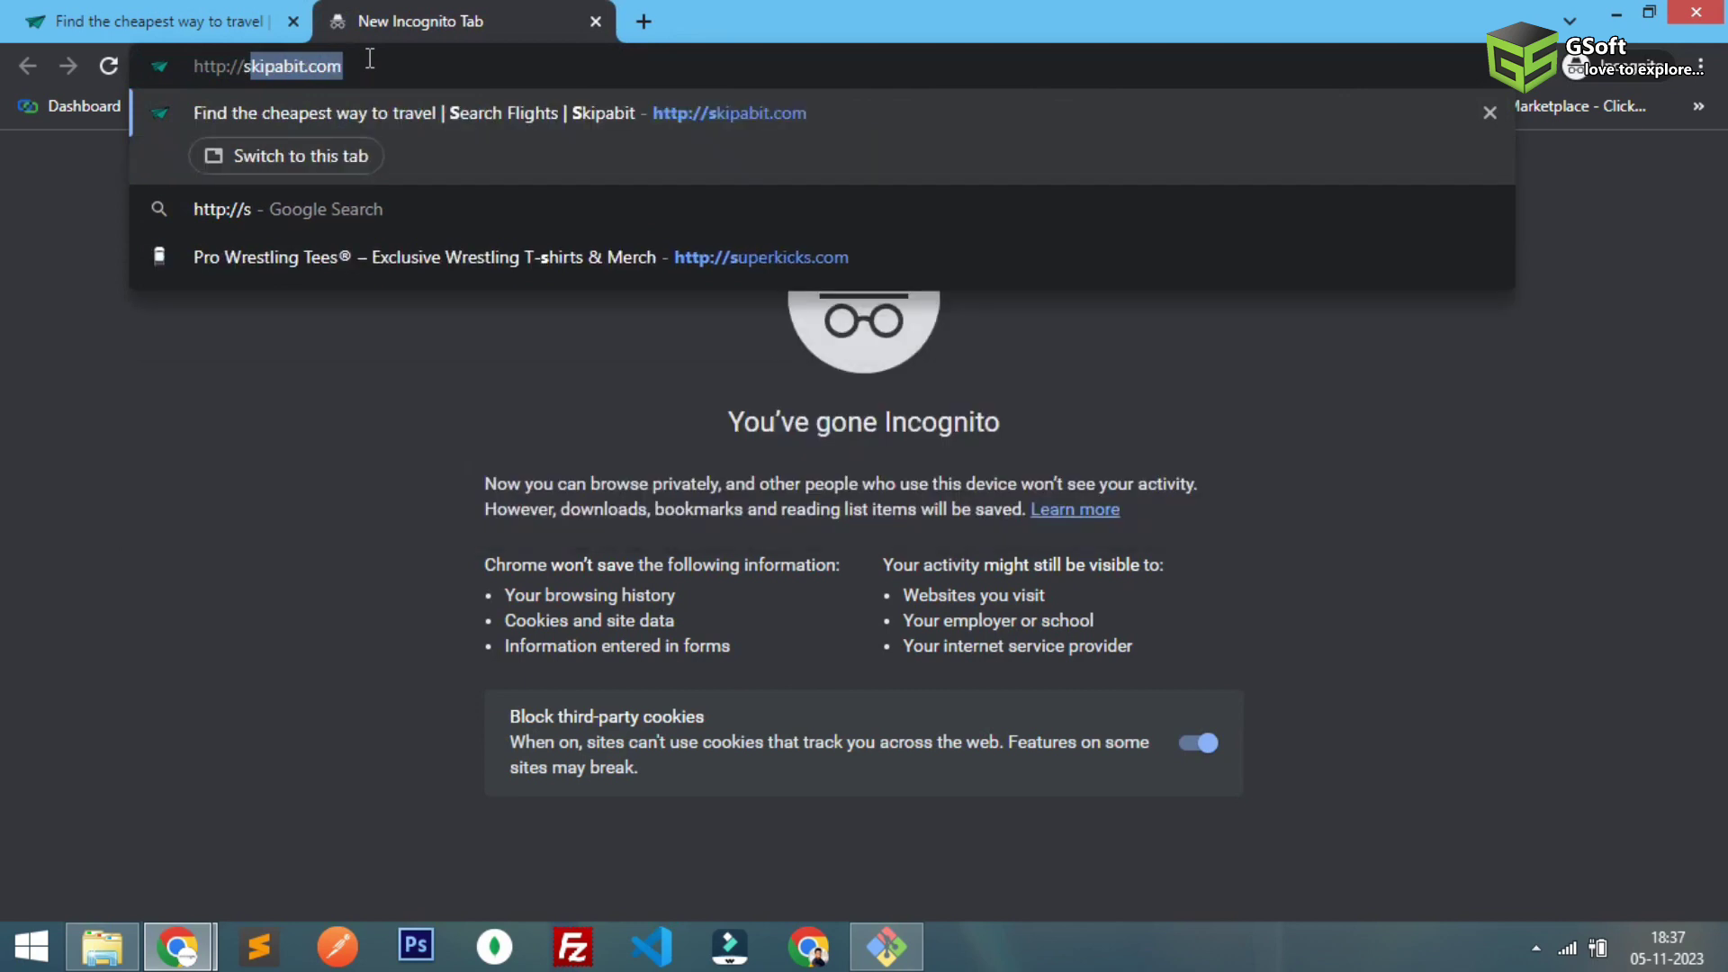
pyautogui.press('Return')
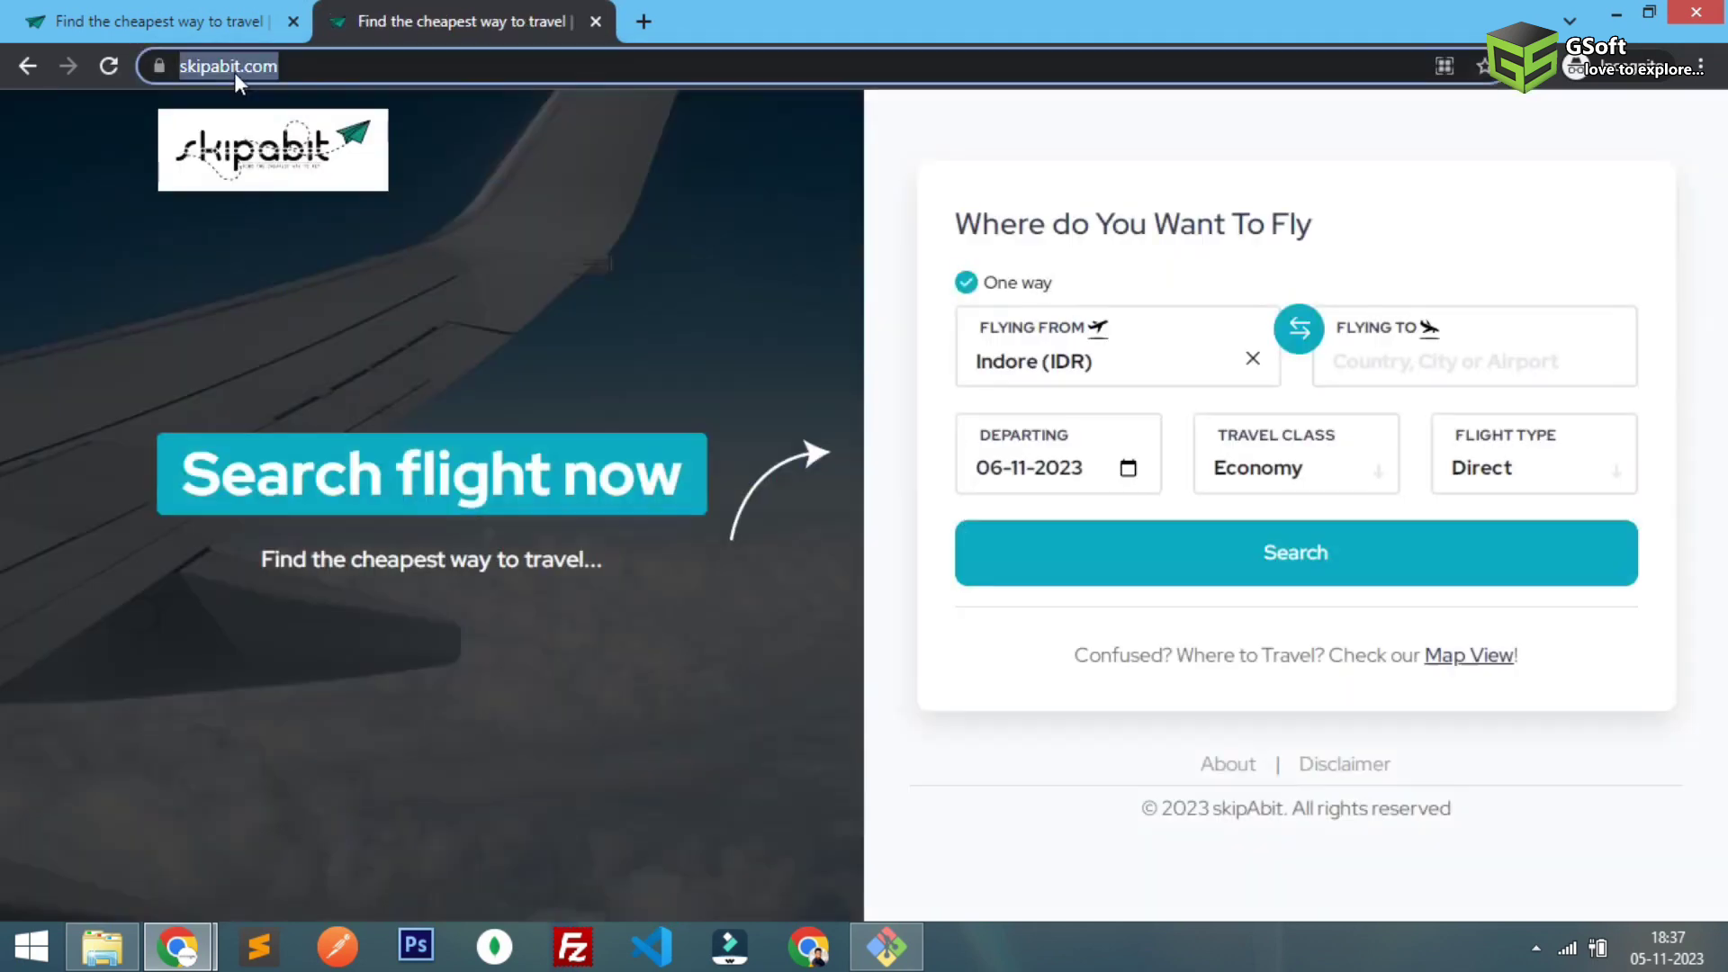
pyautogui.click(241, 68)
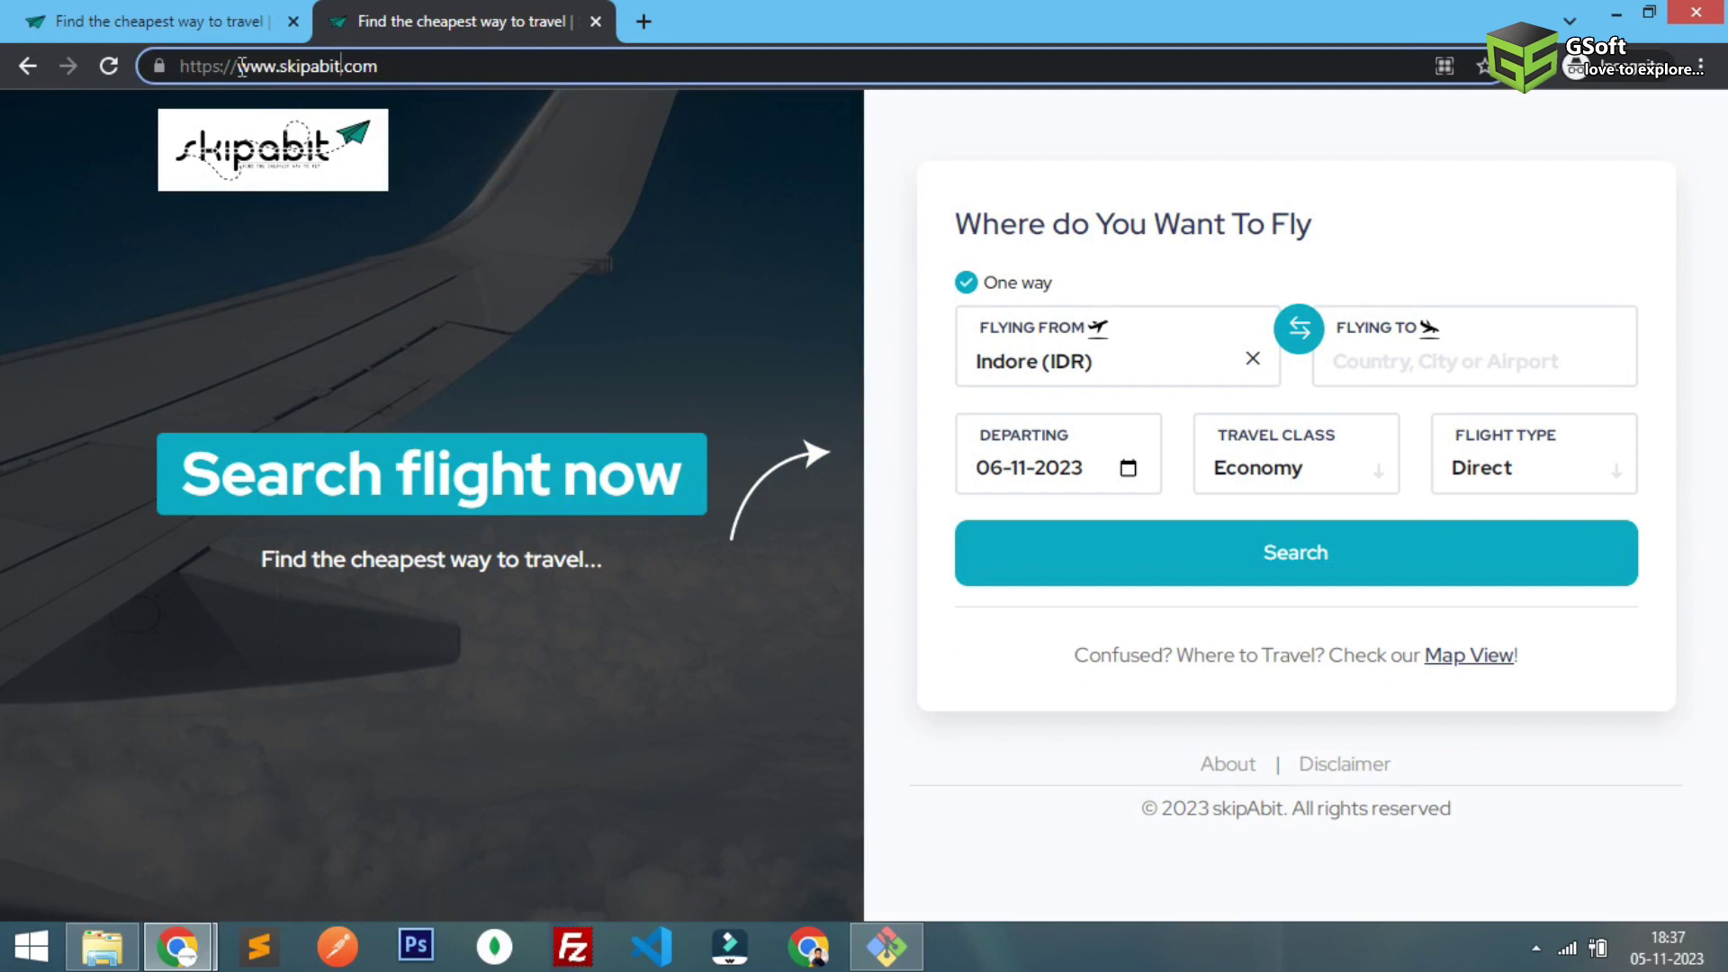
pyautogui.click(595, 21)
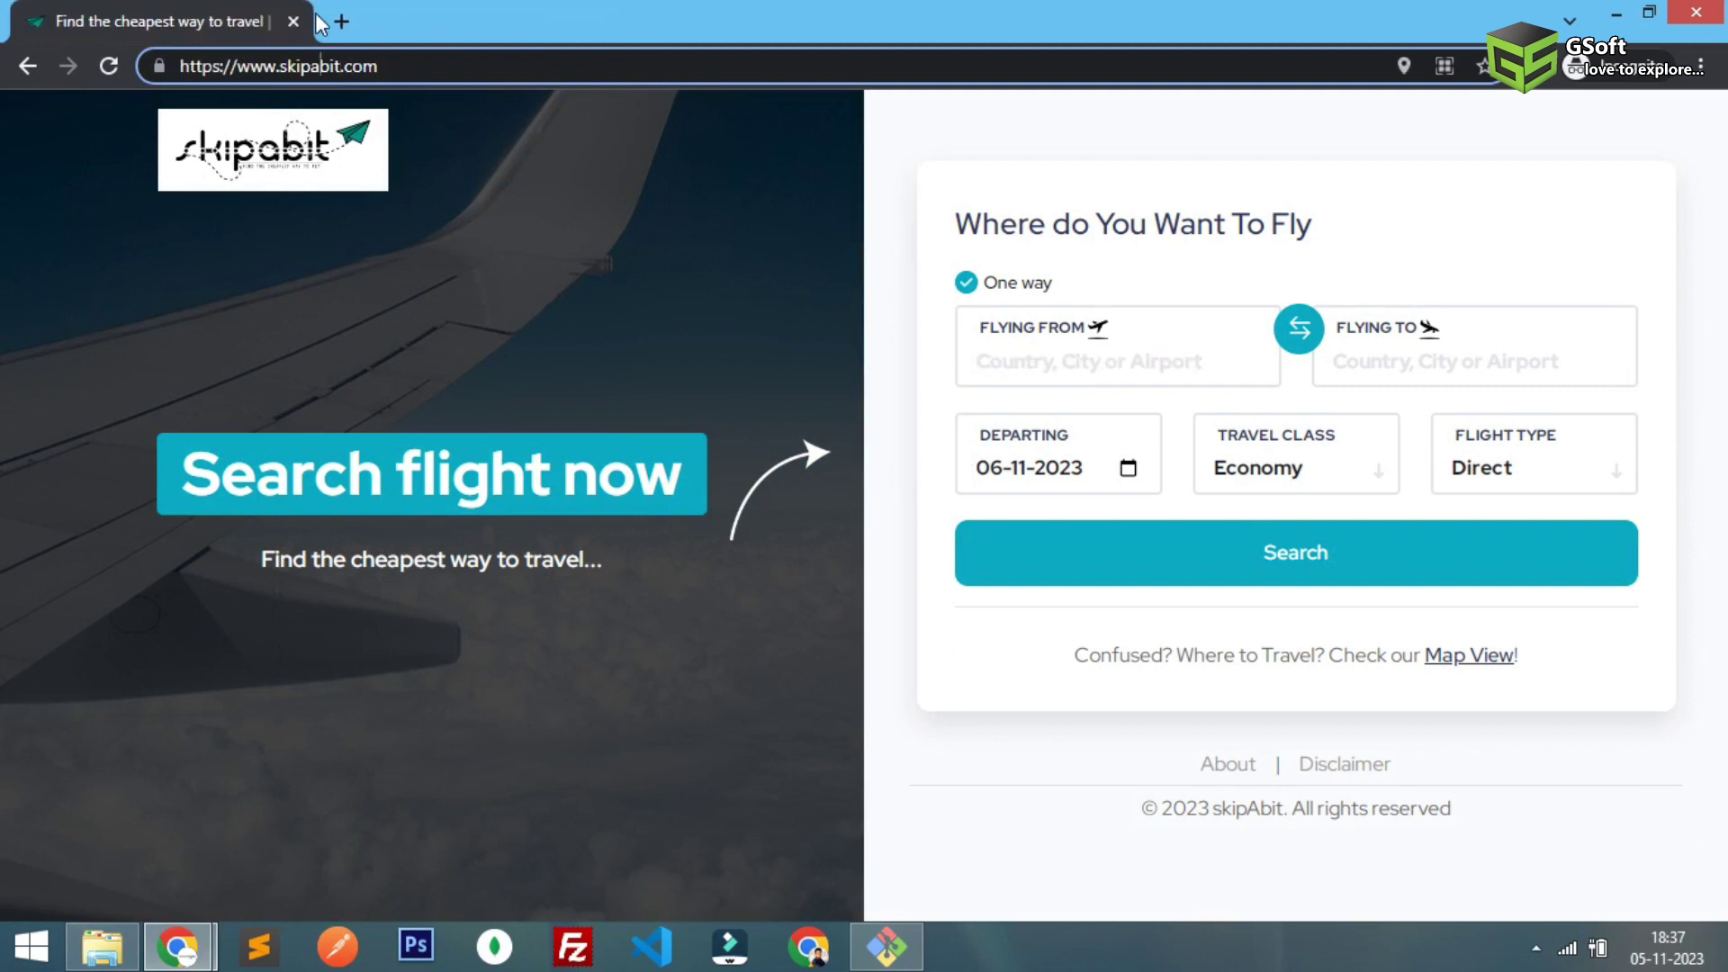
pyautogui.click(293, 21)
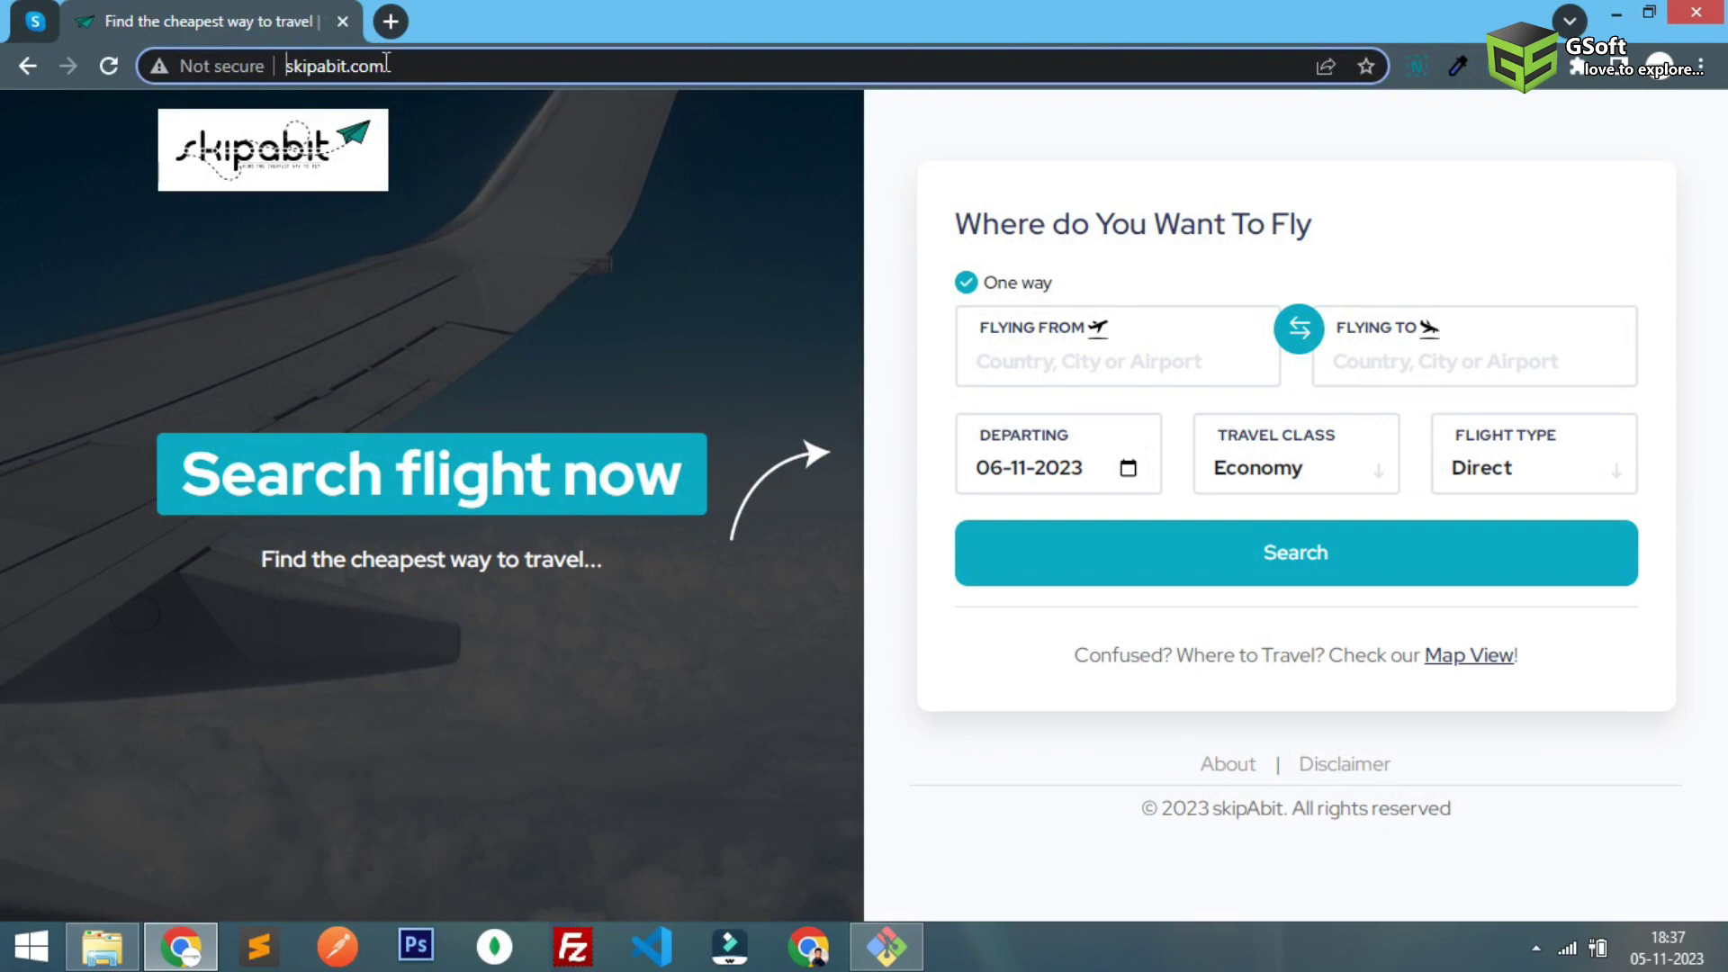
# Step: Reload skipabit.com, close Chrome and log out of the server with exit
pyautogui.press('Return')
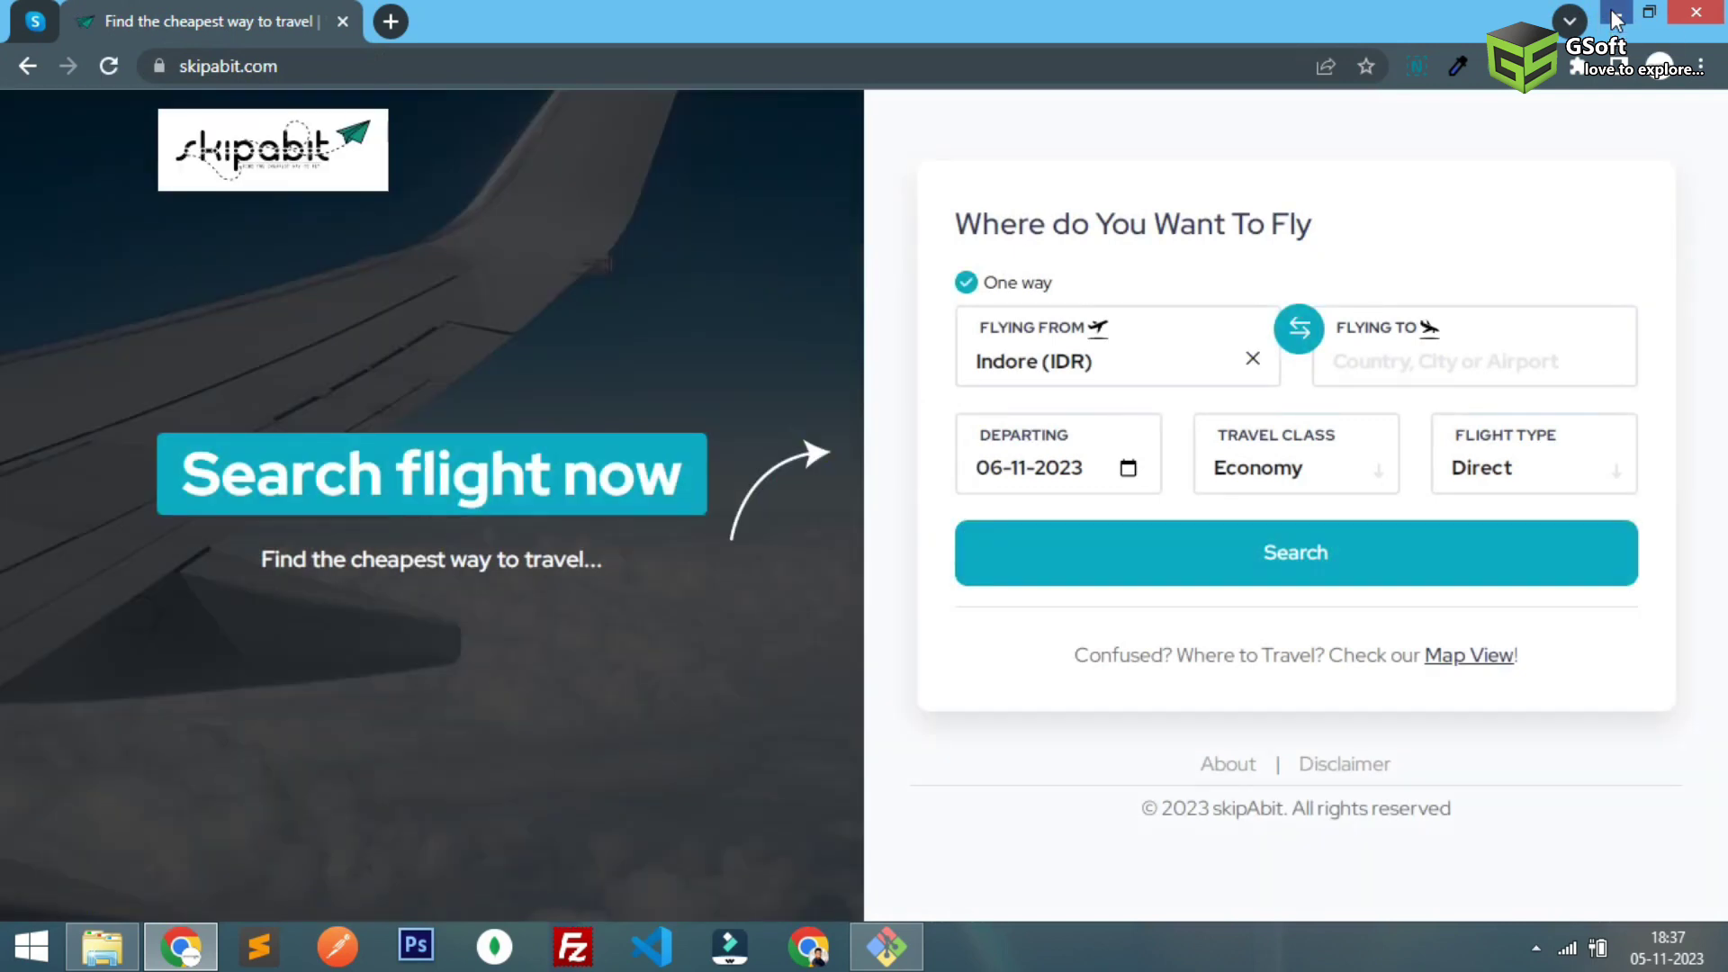
pyautogui.click(1616, 13)
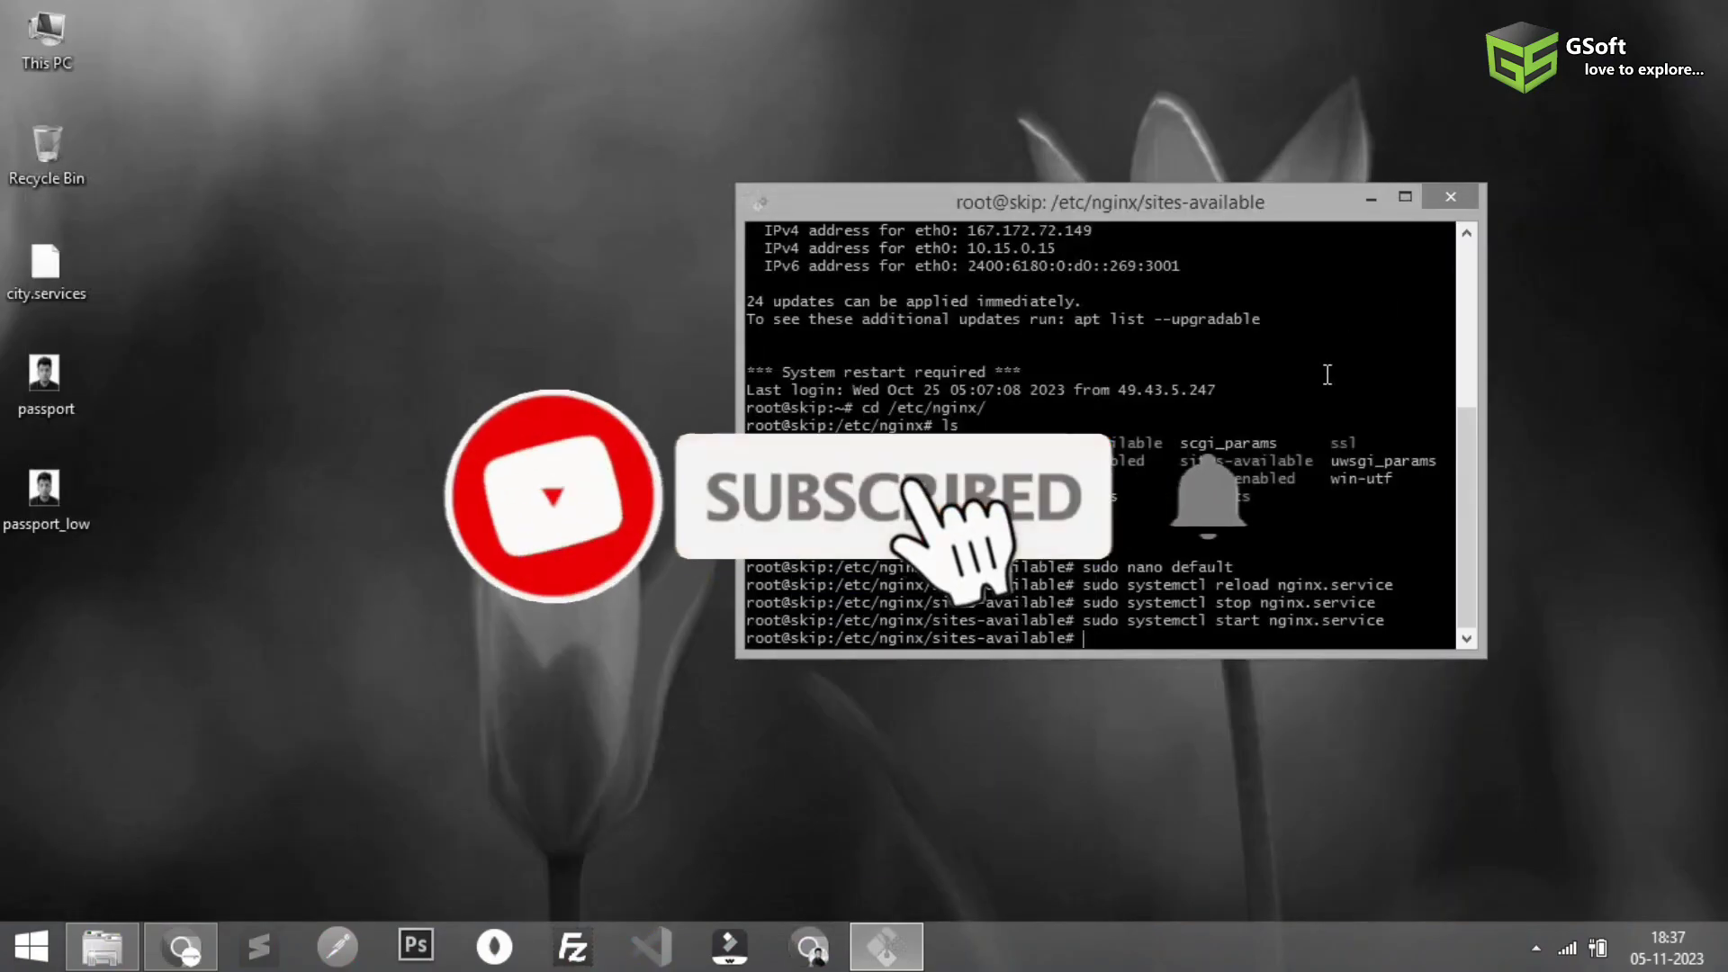
pyautogui.write('exit')
pyautogui.press('Return')
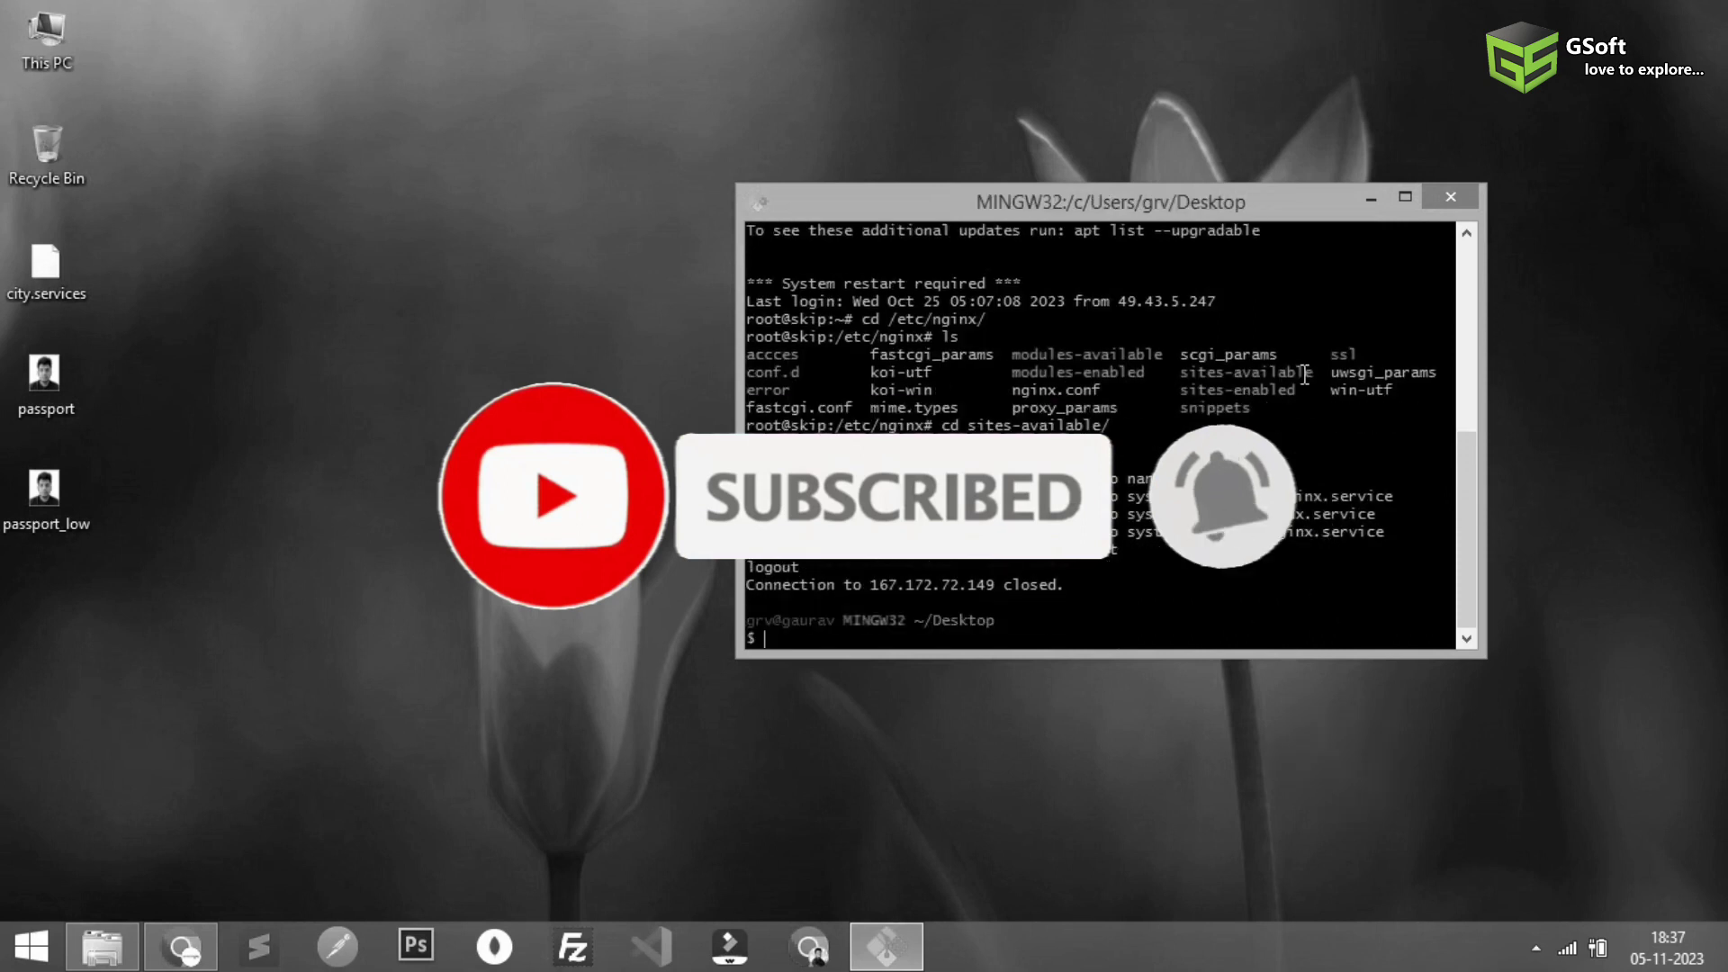